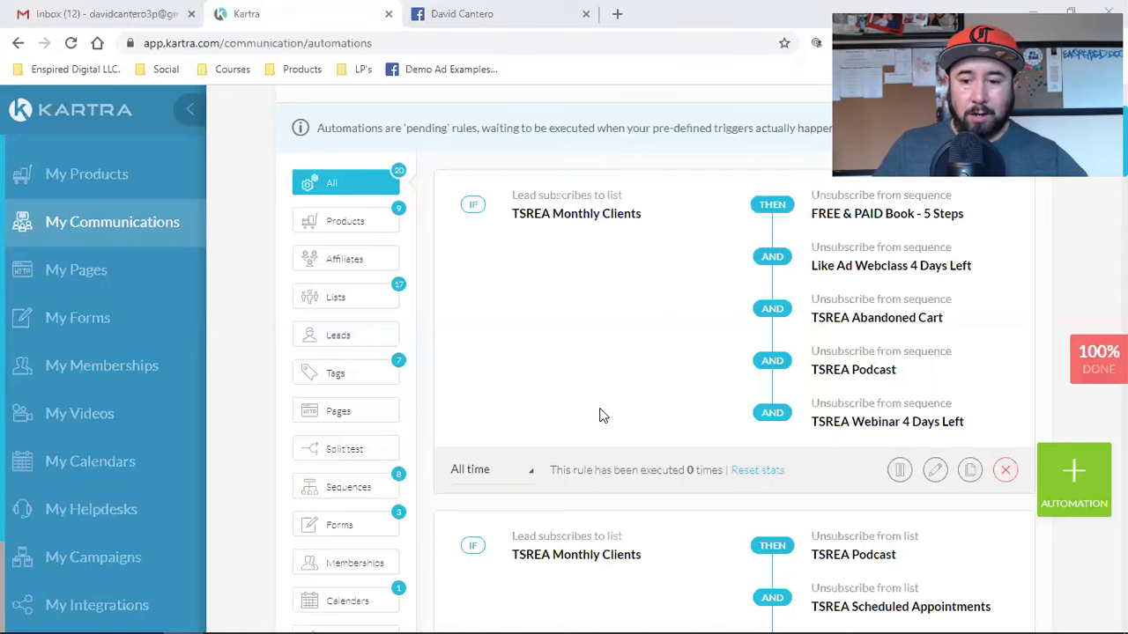
- Create a new automation and browse the trigger types in the first IF dropdown
{"action": "left_click", "coordinate": [1071, 476]}
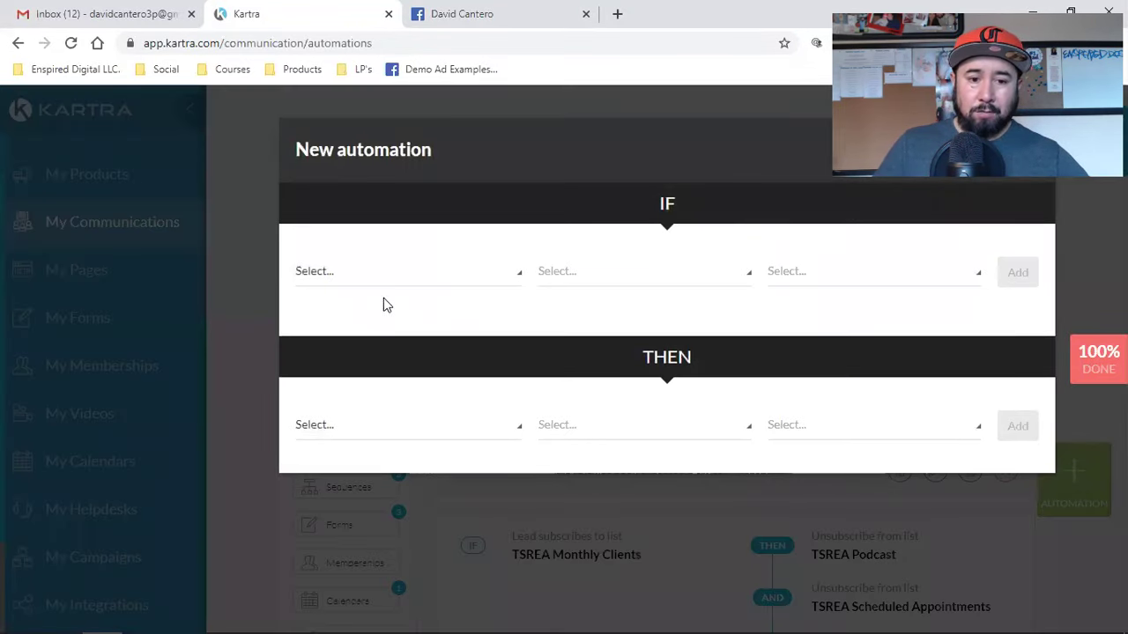
{"action": "left_click", "coordinate": [379, 283]}
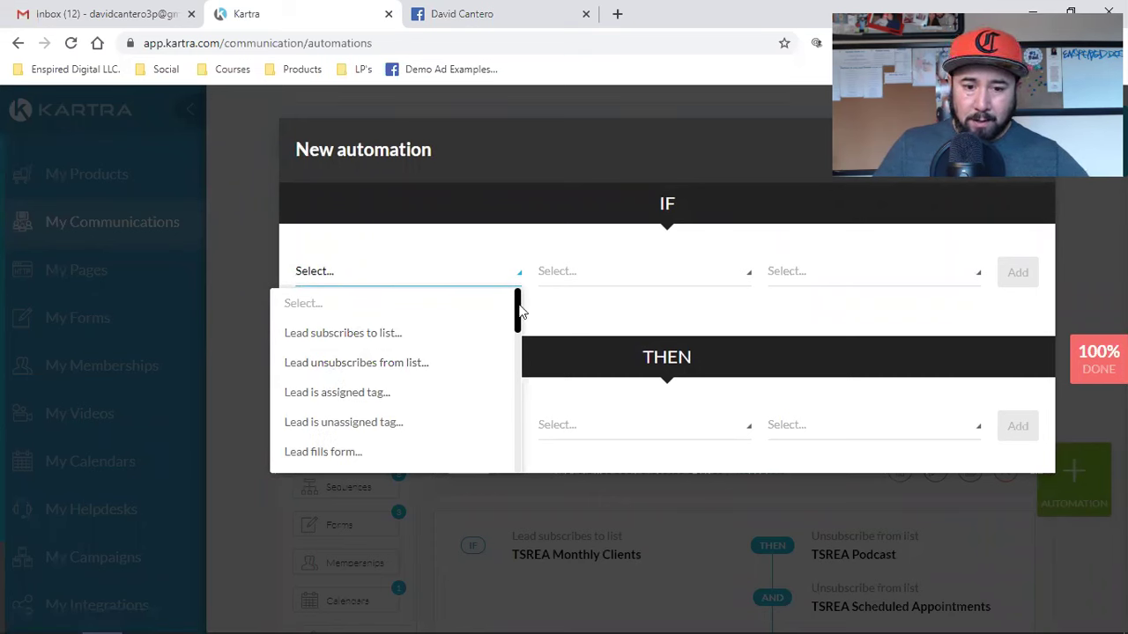
{"action": "left_click_drag", "start_coordinate": [518, 310], "coordinate": [518, 335]}
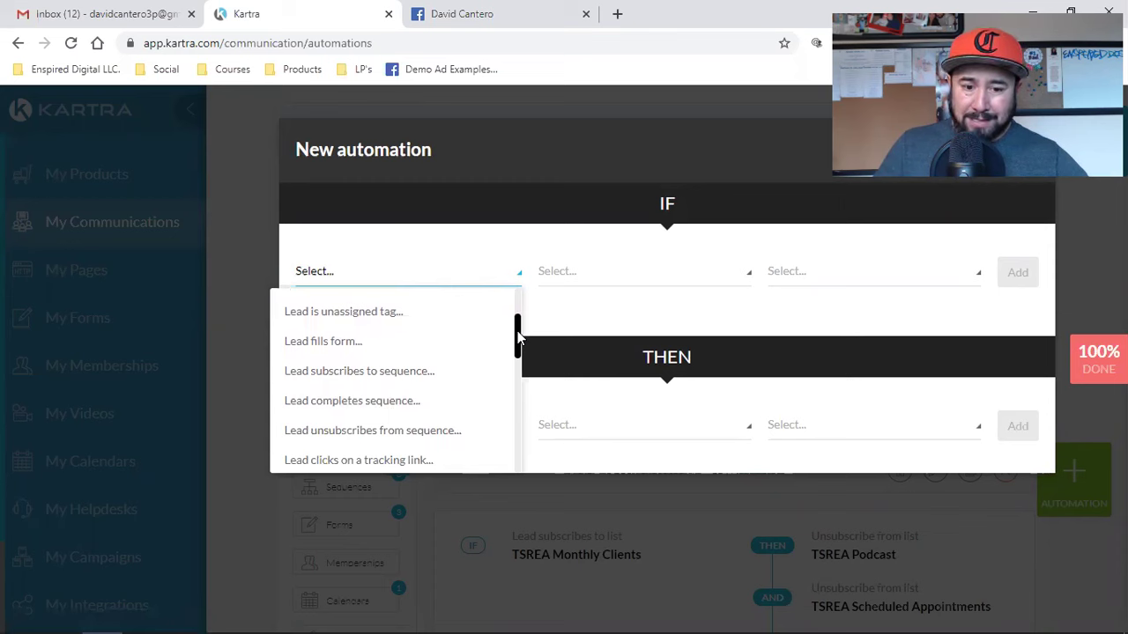
{"action": "left_click_drag", "start_coordinate": [518, 335], "coordinate": [518, 352]}
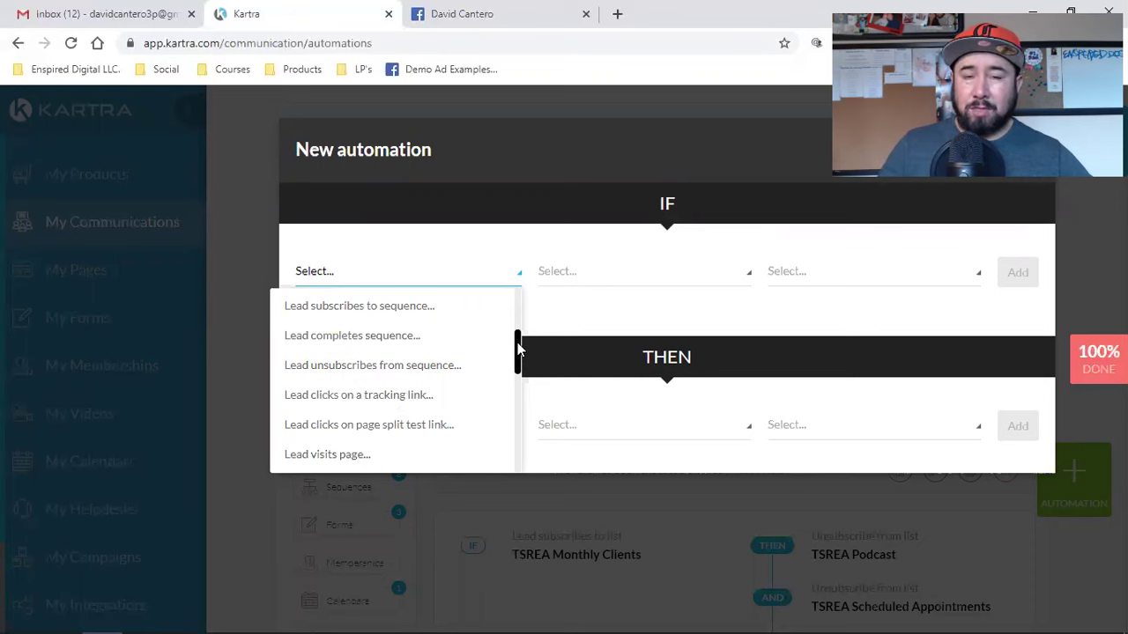
{"action": "left_click_drag", "start_coordinate": [518, 348], "coordinate": [516, 370]}
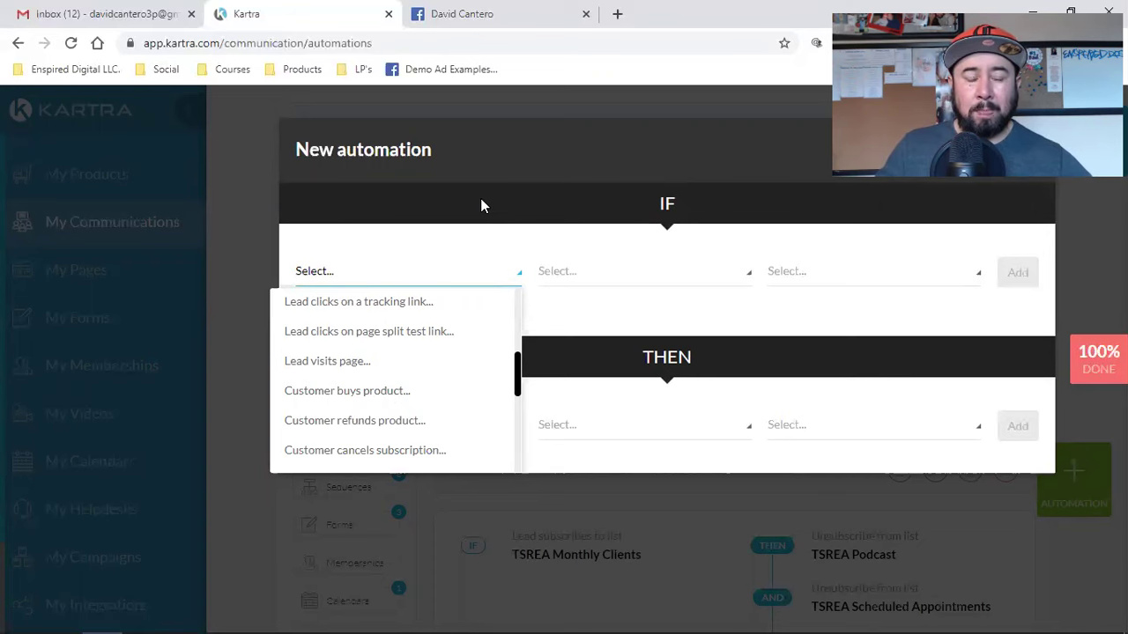
{"action": "scroll", "coordinate": [358, 401], "scroll_direction": "down", "scroll_amount": 1}
{"action": "scroll", "coordinate": [357, 398], "scroll_direction": "up", "scroll_amount": 3}
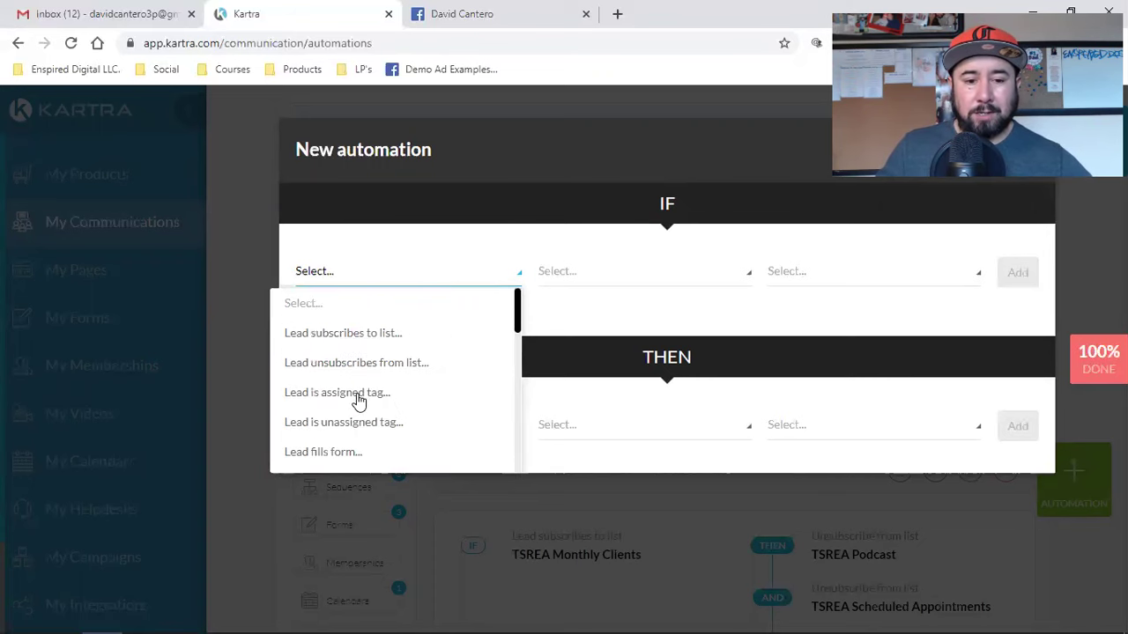
- Add the IF trigger 'Lead subscribes to list' set to Realtor Clients
{"action": "left_click", "coordinate": [370, 333]}
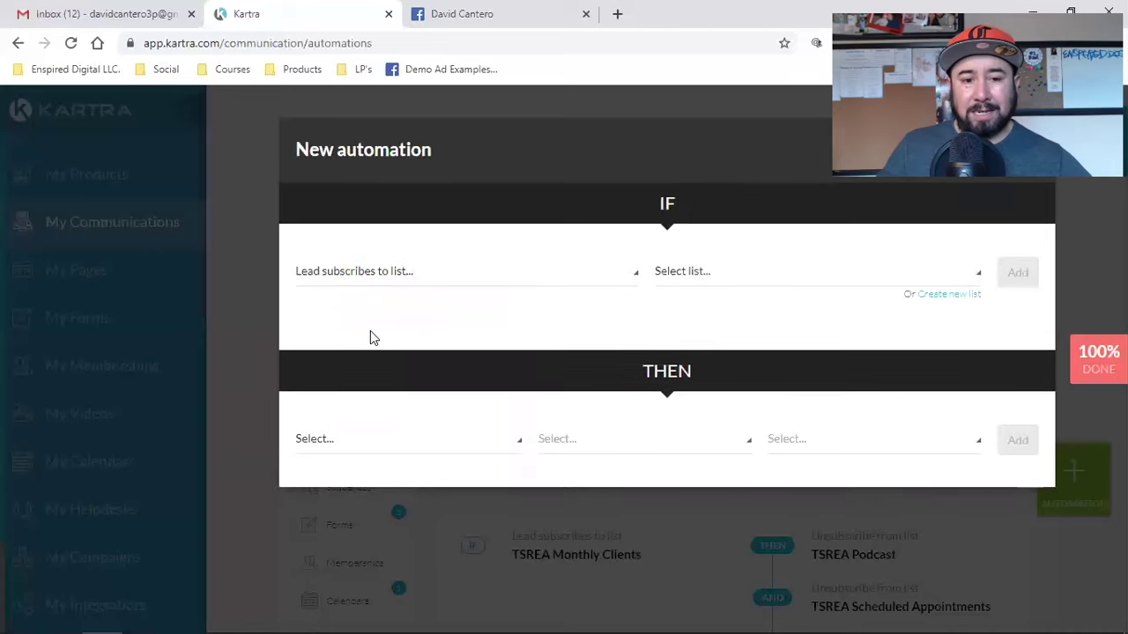
{"action": "left_click", "coordinate": [722, 271]}
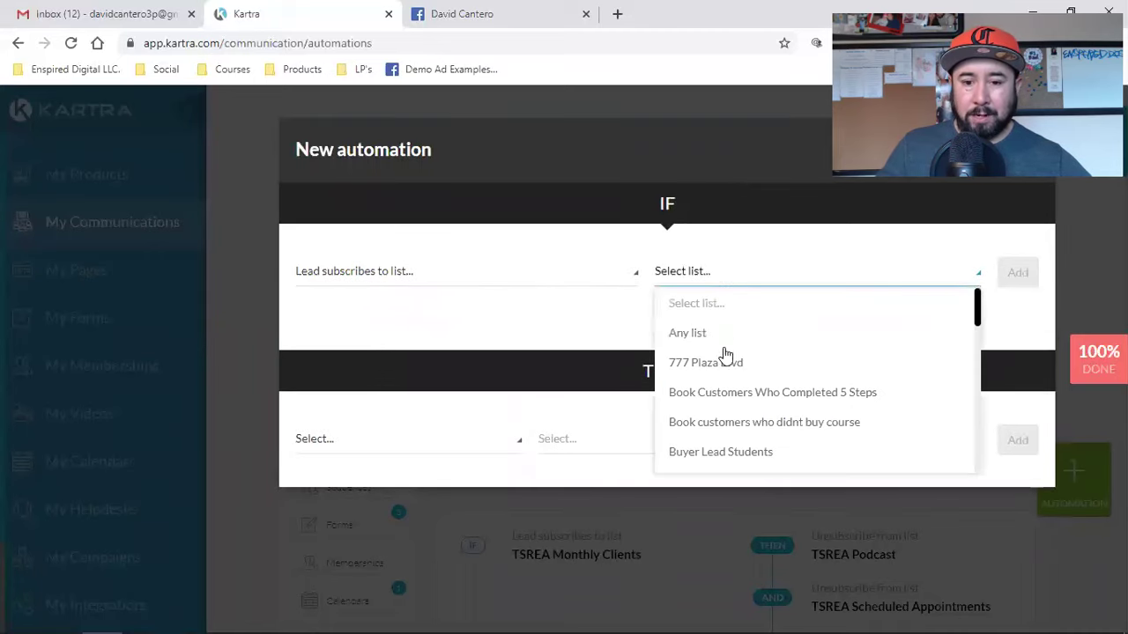
{"action": "scroll", "coordinate": [736, 370], "scroll_direction": "down", "scroll_amount": 5}
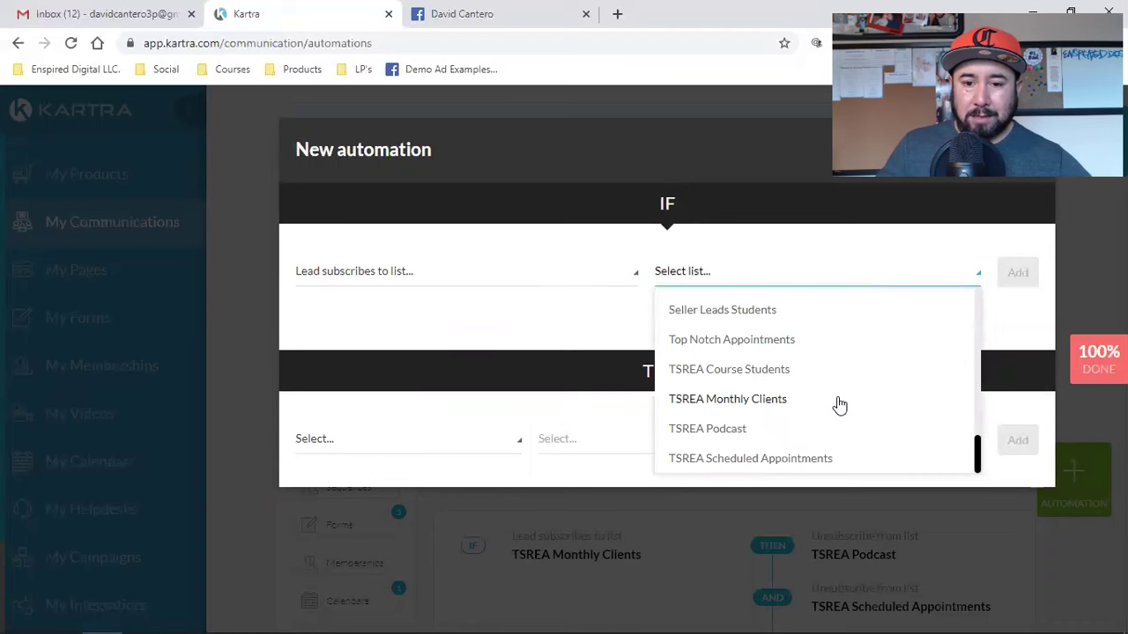
{"action": "scroll", "coordinate": [838, 403], "scroll_direction": "up", "scroll_amount": 3}
{"action": "scroll", "coordinate": [714, 431], "scroll_direction": "down", "scroll_amount": 3}
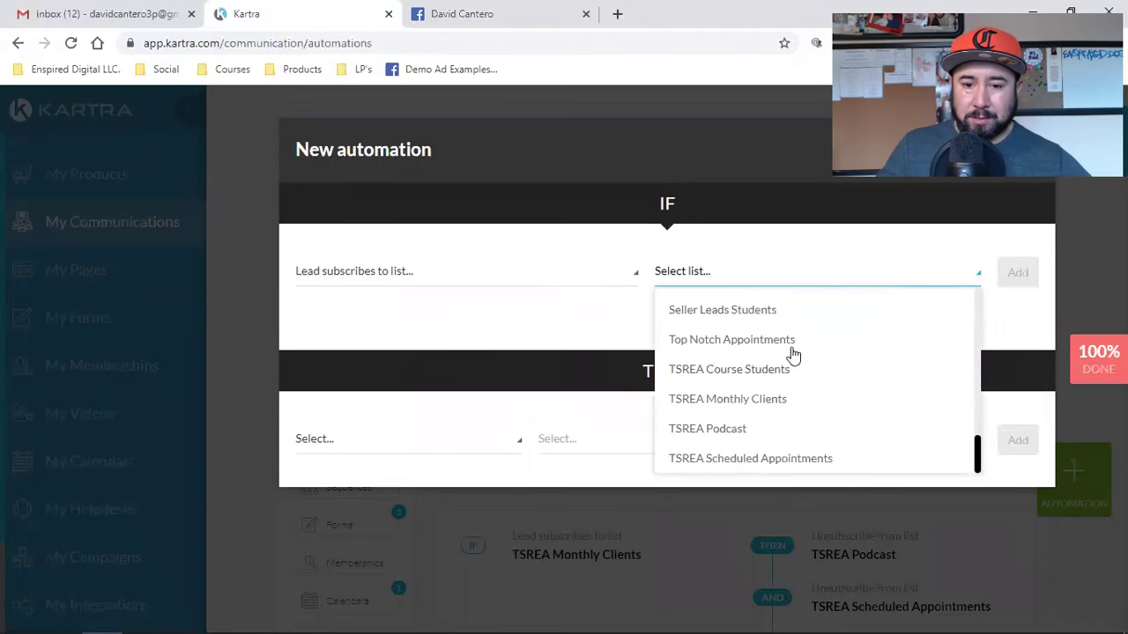
{"action": "left_click_drag", "start_coordinate": [976, 449], "coordinate": [982, 402]}
{"action": "left_click", "coordinate": [761, 332]}
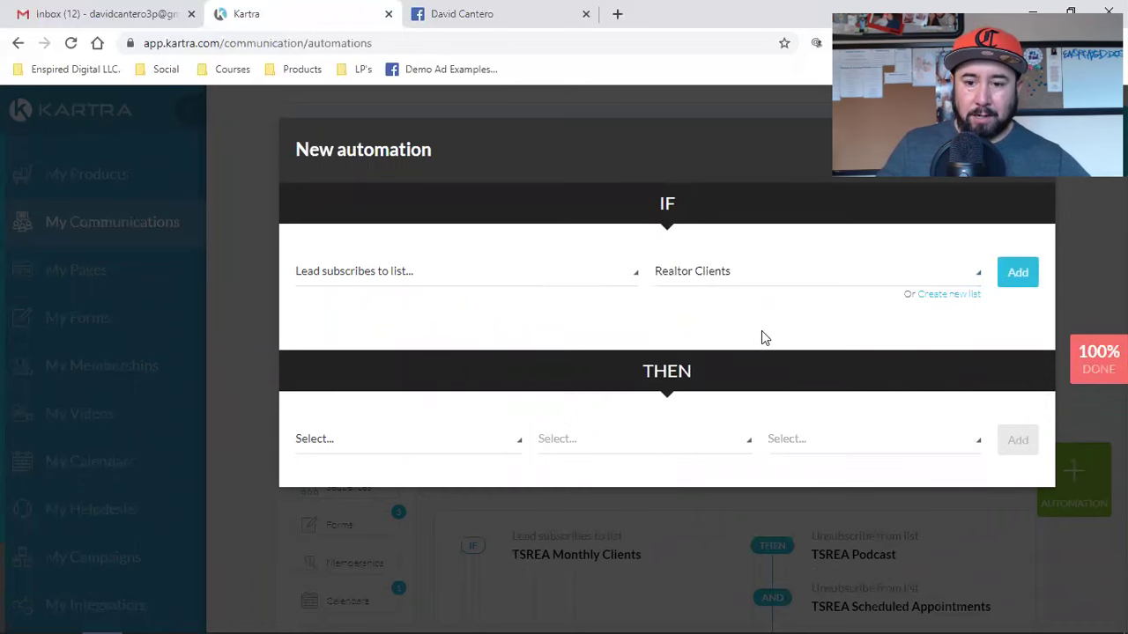
{"action": "left_click", "coordinate": [1014, 275]}
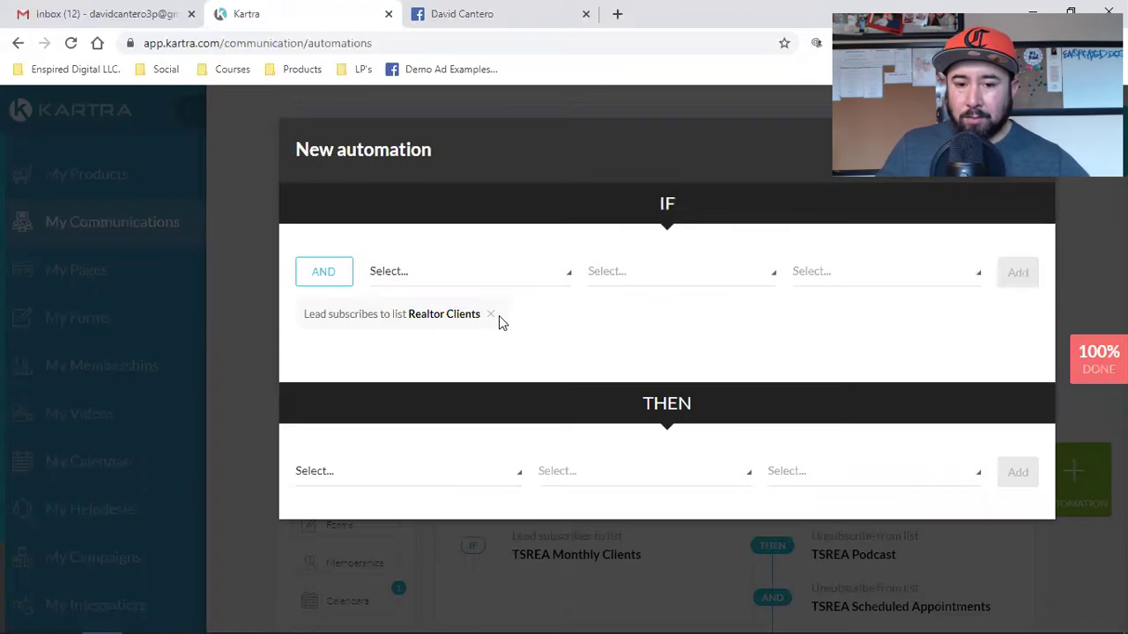
- Add a THEN action 'Unsubscribe from list' for FREE Book Customers
{"action": "left_click", "coordinate": [366, 483]}
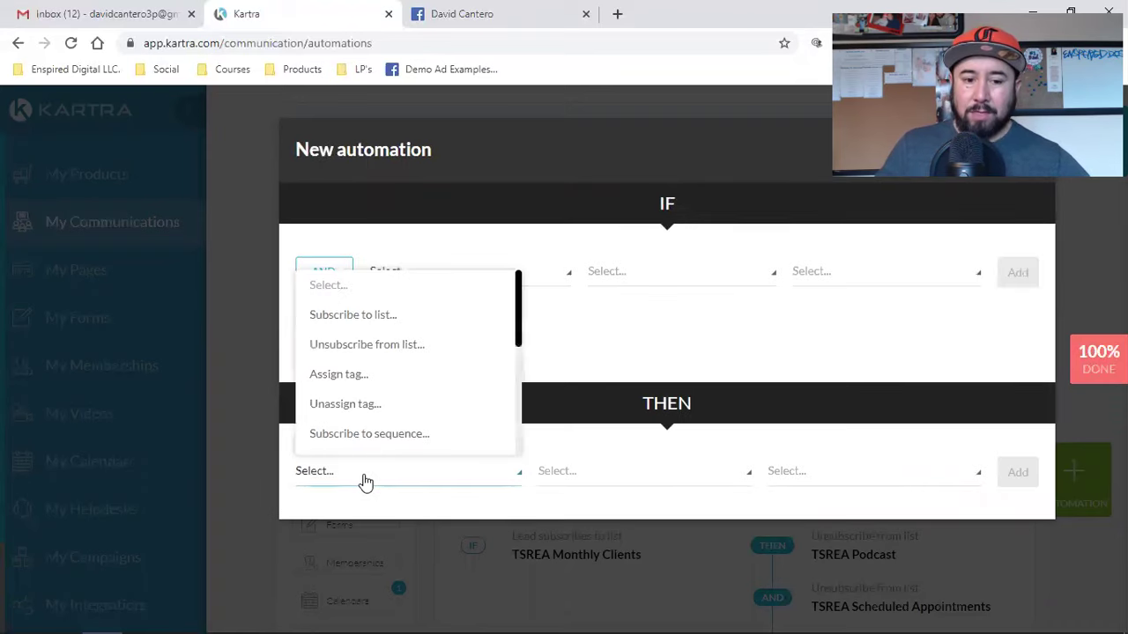
{"action": "left_click", "coordinate": [368, 346]}
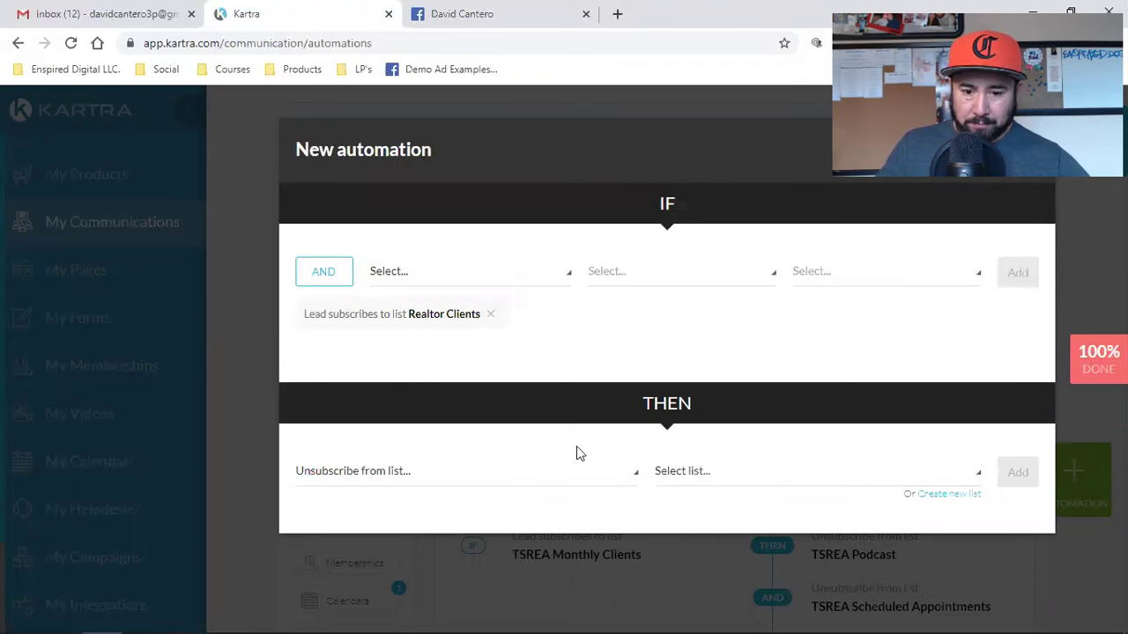
{"action": "left_click", "coordinate": [770, 476]}
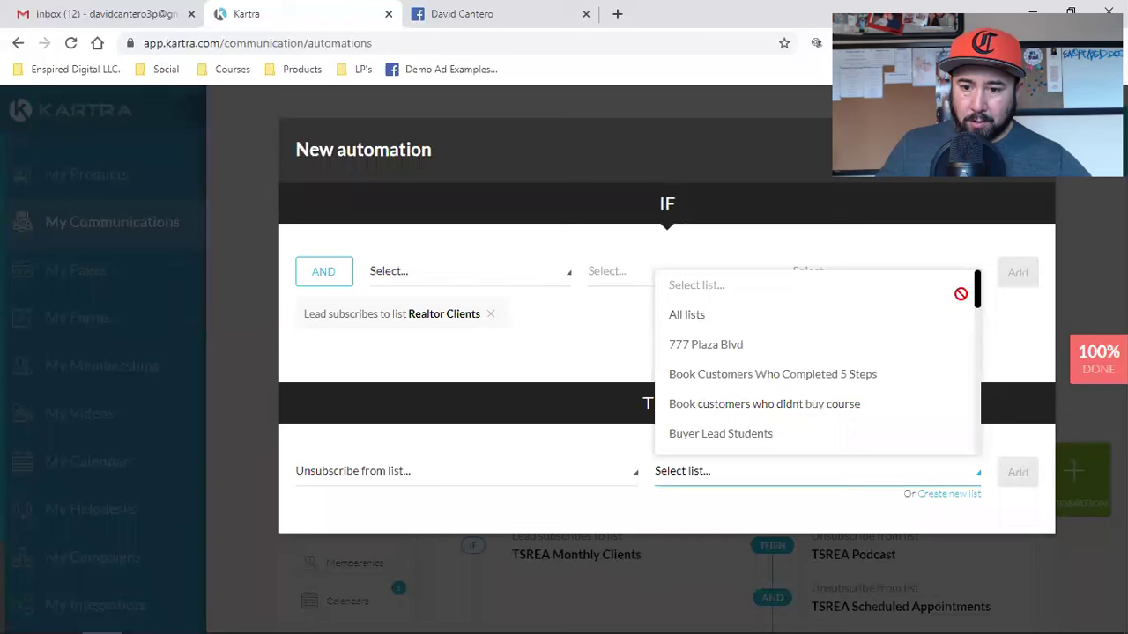
{"action": "left_click_drag", "start_coordinate": [976, 290], "coordinate": [978, 310]}
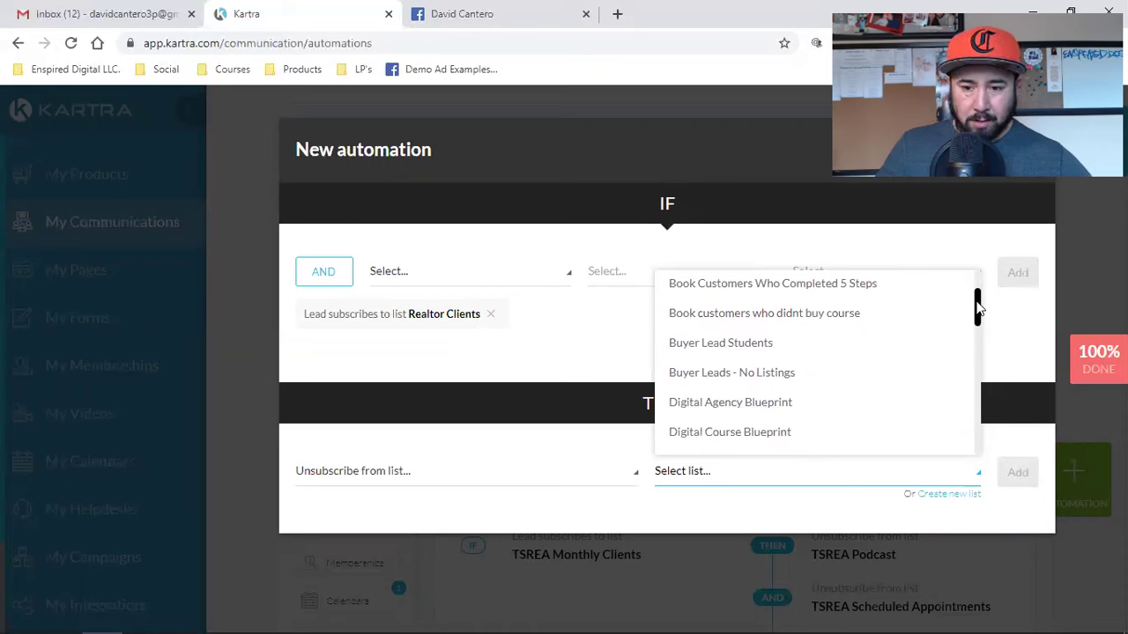
{"action": "left_click_drag", "start_coordinate": [978, 308], "coordinate": [978, 356]}
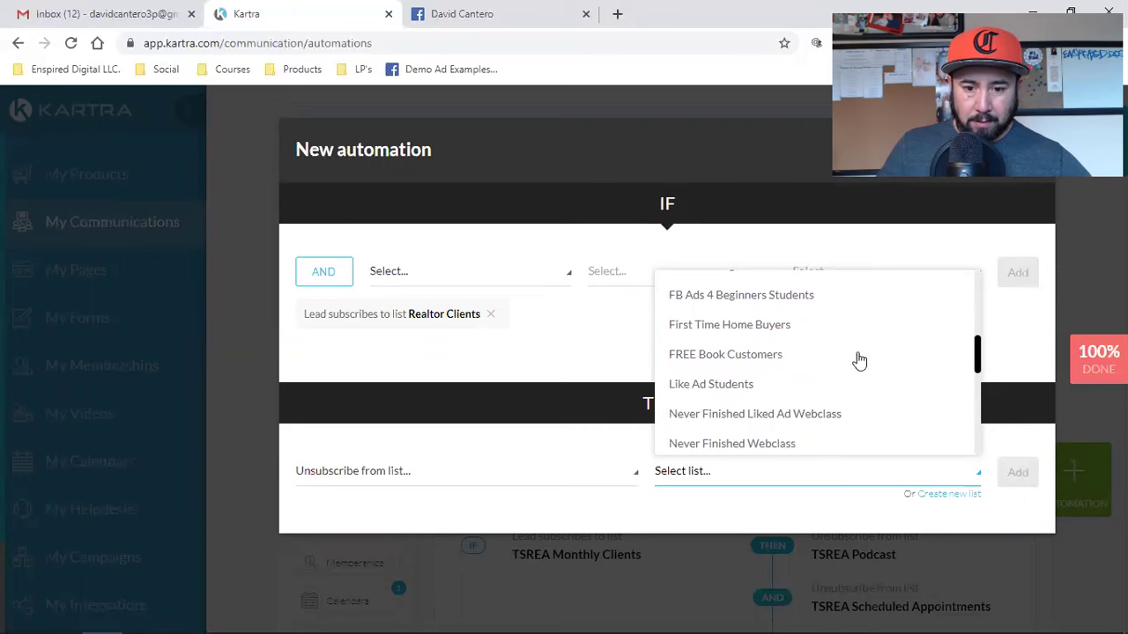
{"action": "left_click", "coordinate": [731, 354]}
{"action": "left_click", "coordinate": [1016, 472]}
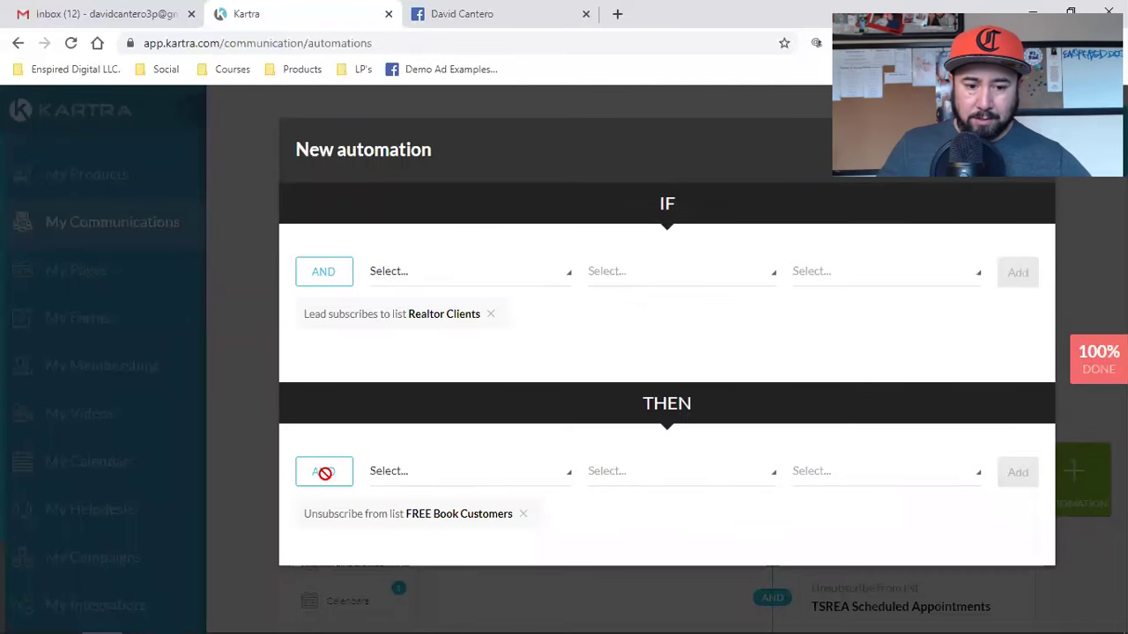
{"action": "left_click", "coordinate": [398, 474]}
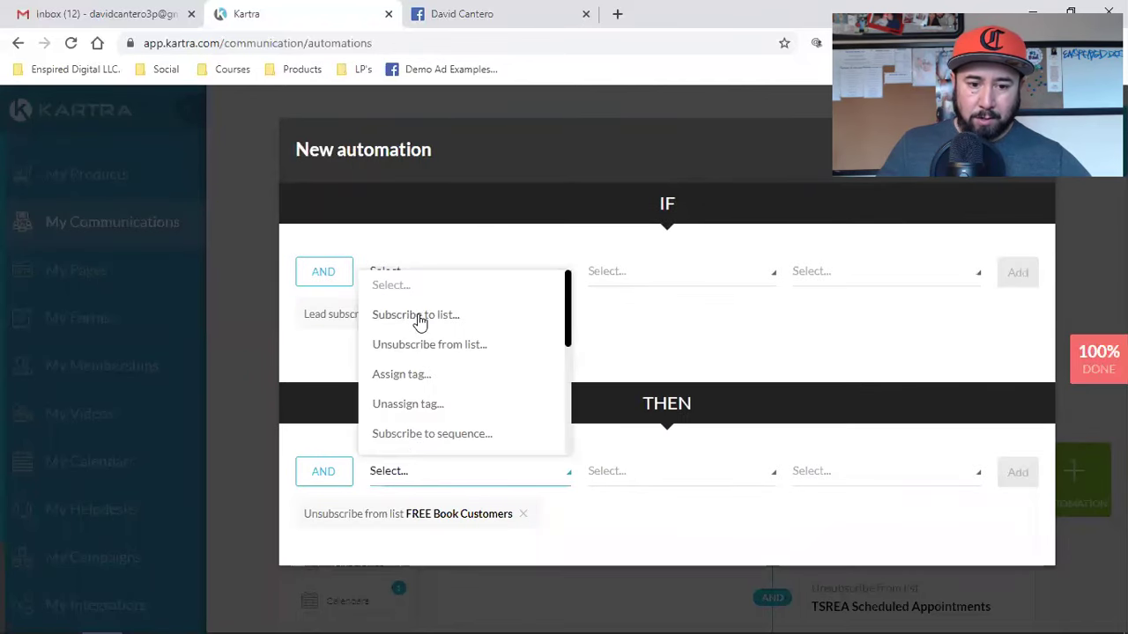
- Add a second action unsubscribing the lead from Paid Book Customers
{"action": "left_click", "coordinate": [414, 344]}
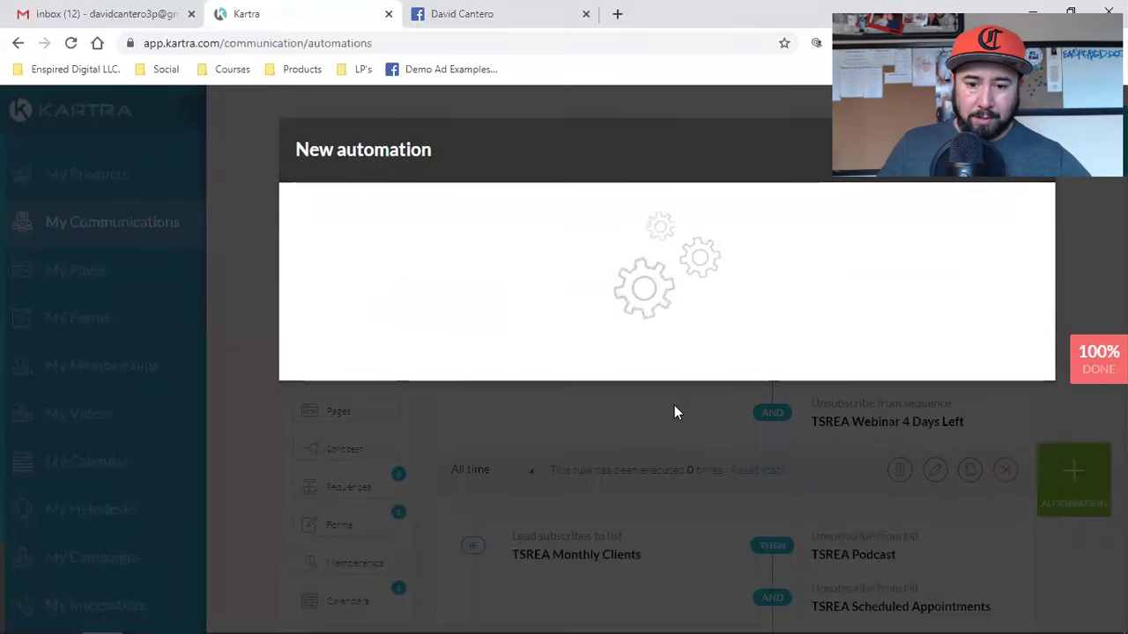
{"action": "left_click", "coordinate": [769, 479]}
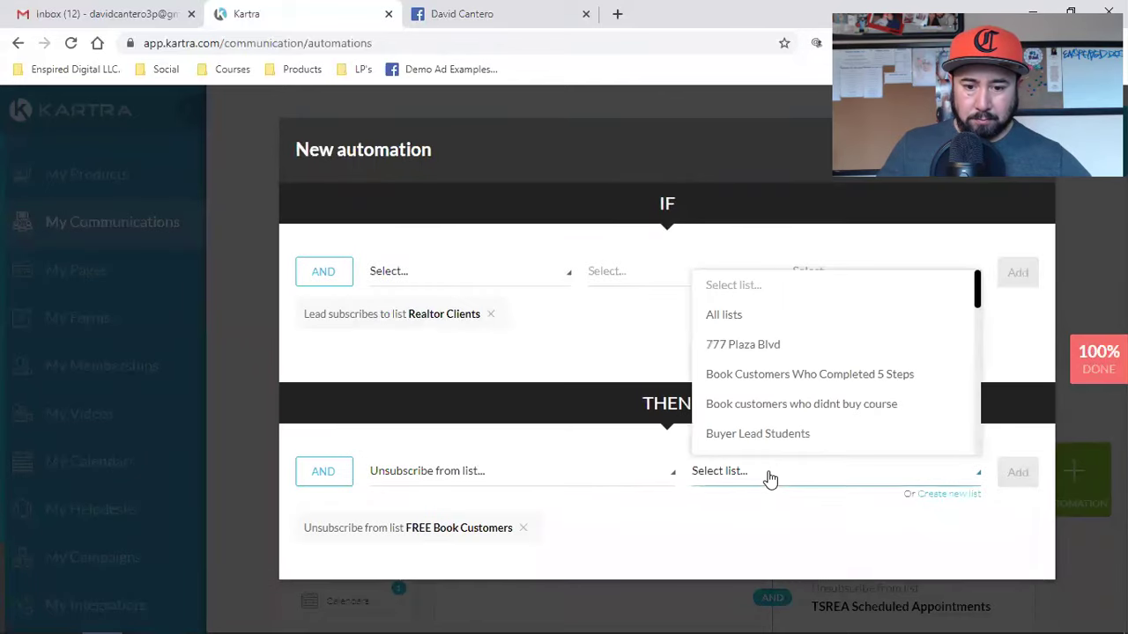
{"action": "scroll", "coordinate": [770, 398], "scroll_direction": "down", "scroll_amount": 3}
{"action": "left_click_drag", "start_coordinate": [976, 323], "coordinate": [978, 379]}
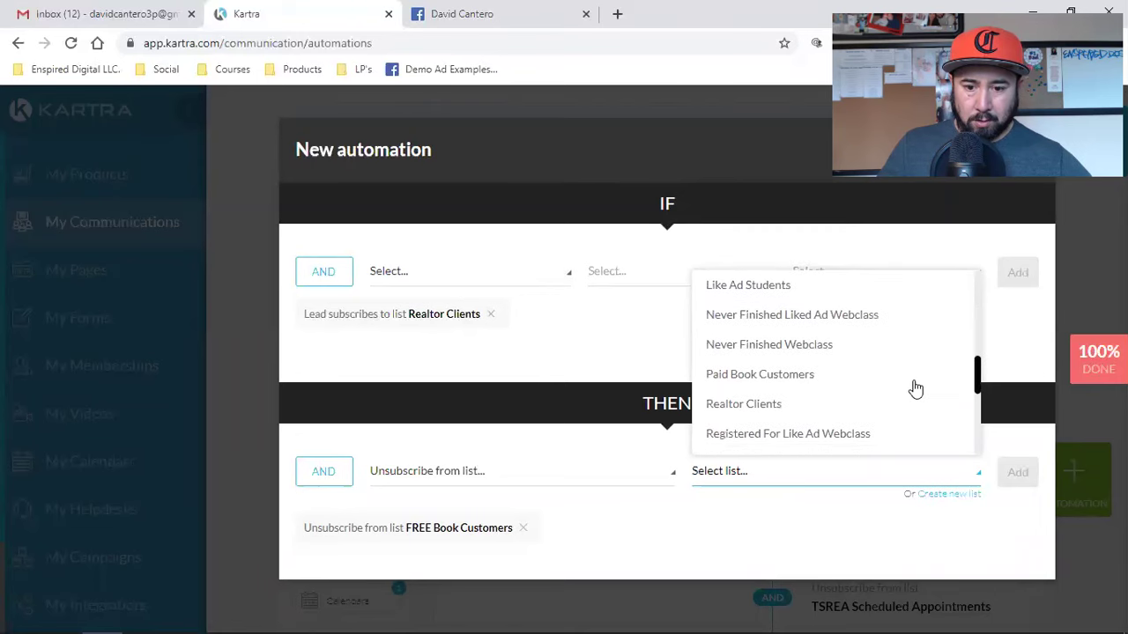
{"action": "left_click", "coordinate": [778, 385]}
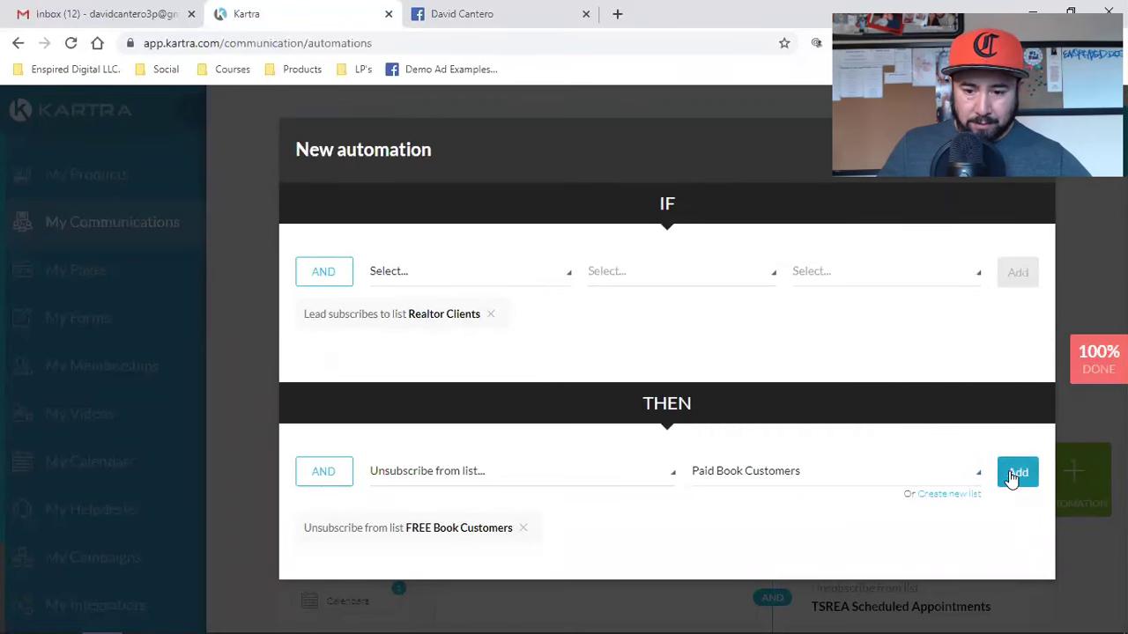
{"action": "left_click", "coordinate": [1016, 473]}
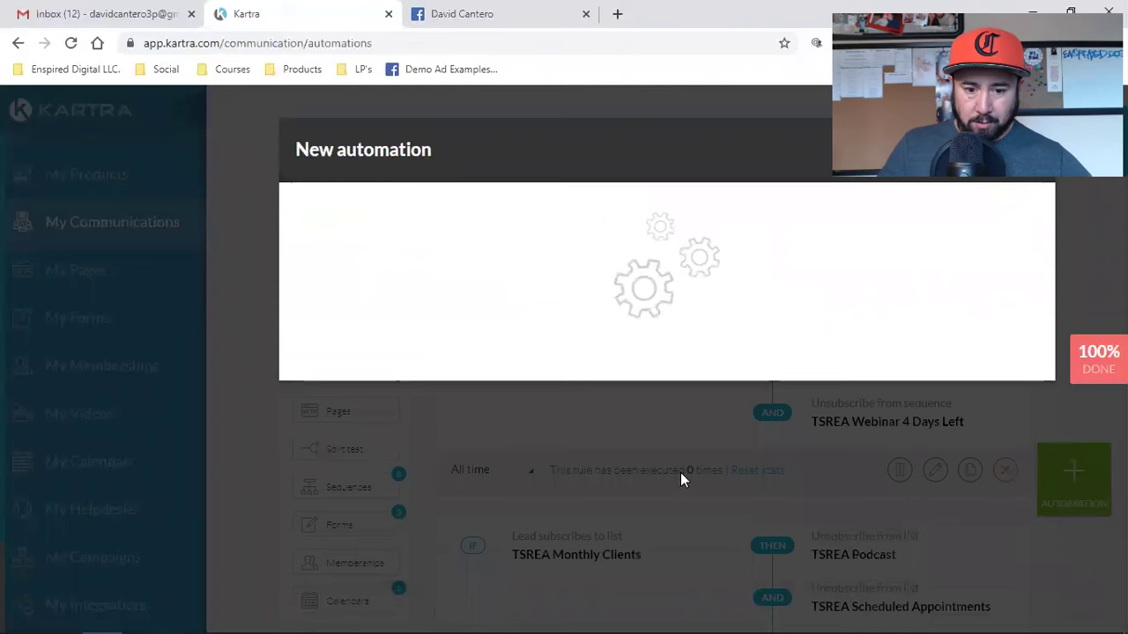
- Set a third unsubscribe action to the TSREA Podcast list
{"action": "left_click", "coordinate": [412, 480]}
{"action": "left_click", "coordinate": [438, 344]}
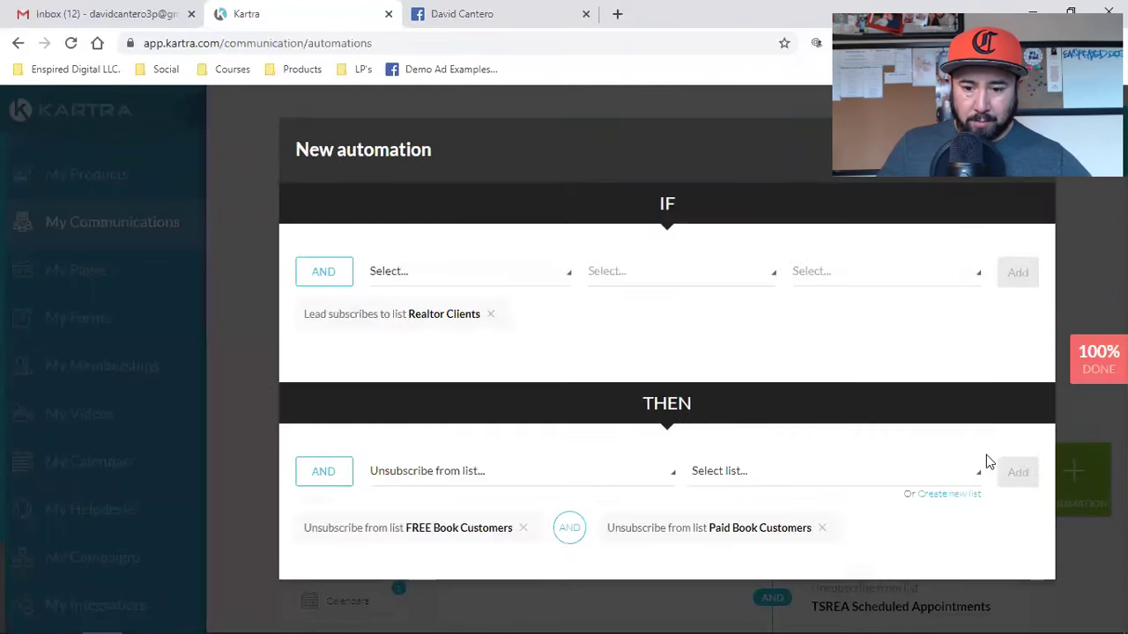
{"action": "left_click", "coordinate": [806, 488]}
{"action": "left_click_drag", "start_coordinate": [978, 298], "coordinate": [979, 372]}
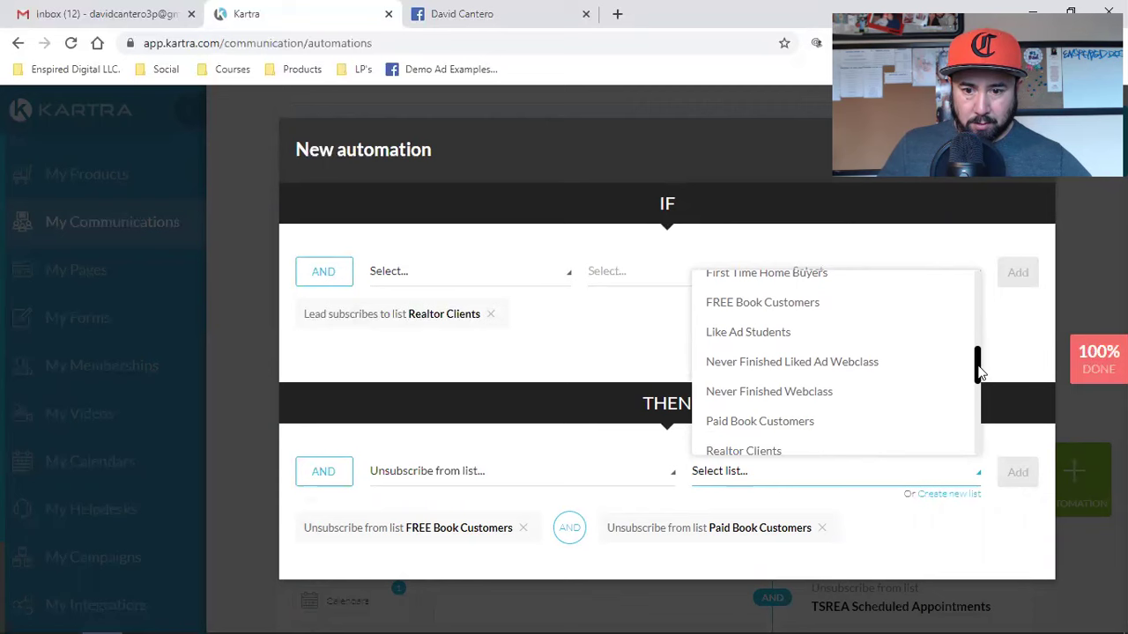
{"action": "left_click_drag", "start_coordinate": [980, 373], "coordinate": [980, 375]}
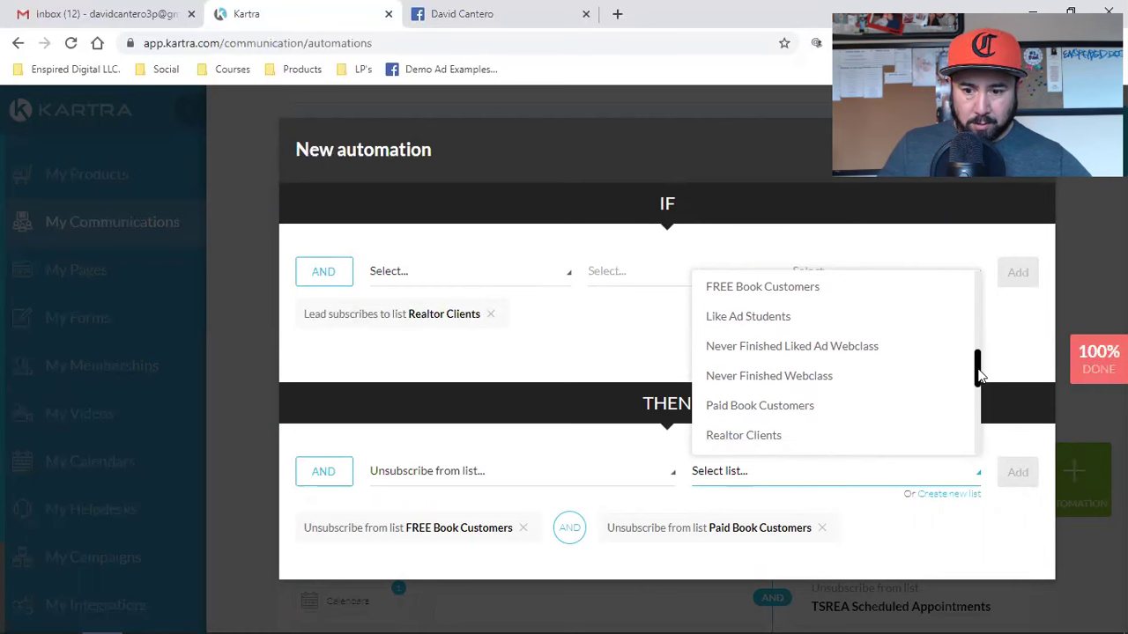
{"action": "scroll", "coordinate": [979, 377], "scroll_direction": "down", "scroll_amount": 3}
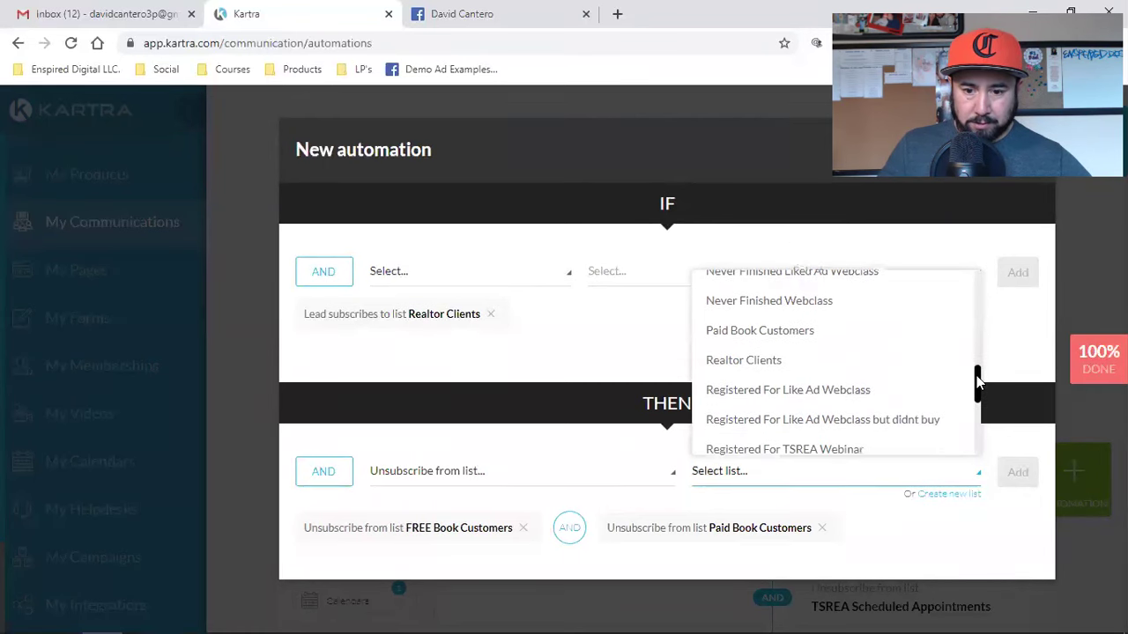
{"action": "left_click_drag", "start_coordinate": [977, 380], "coordinate": [977, 440]}
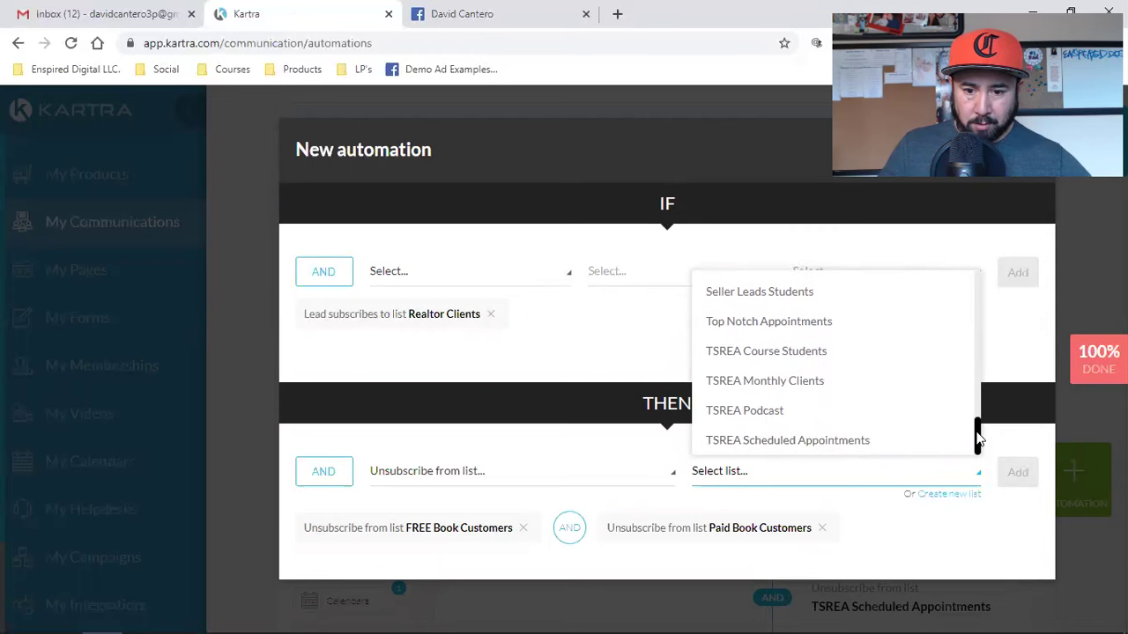
{"action": "left_click", "coordinate": [755, 411]}
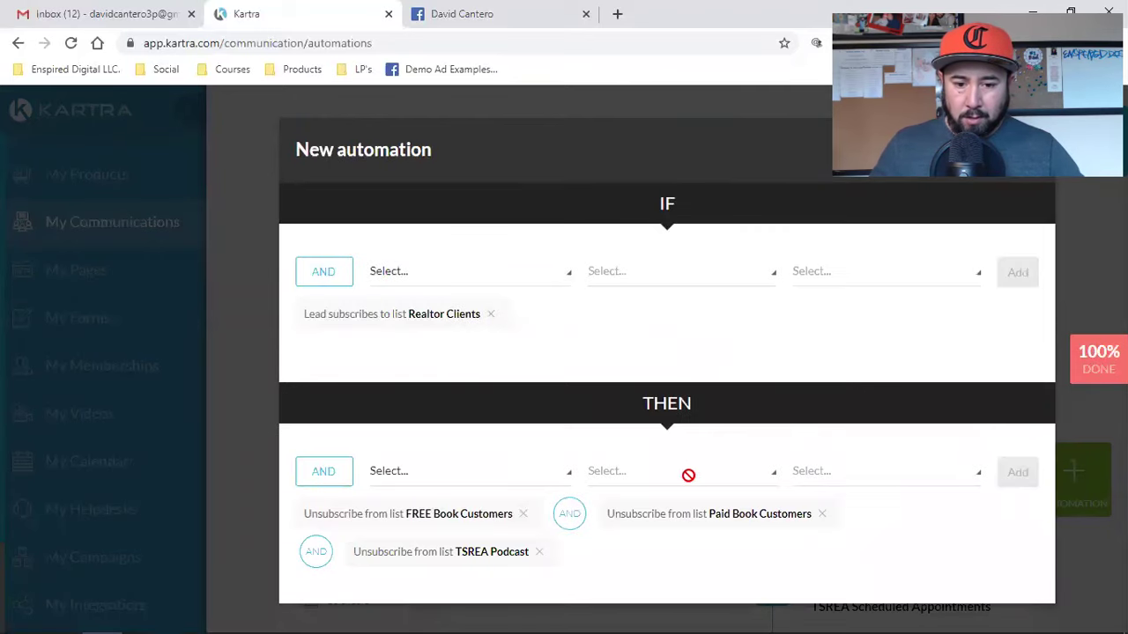
- Add a fourth unsubscribe action for TSREA Scheduled Appointments, correcting an initial Subscribe choice
{"action": "left_click", "coordinate": [458, 484]}
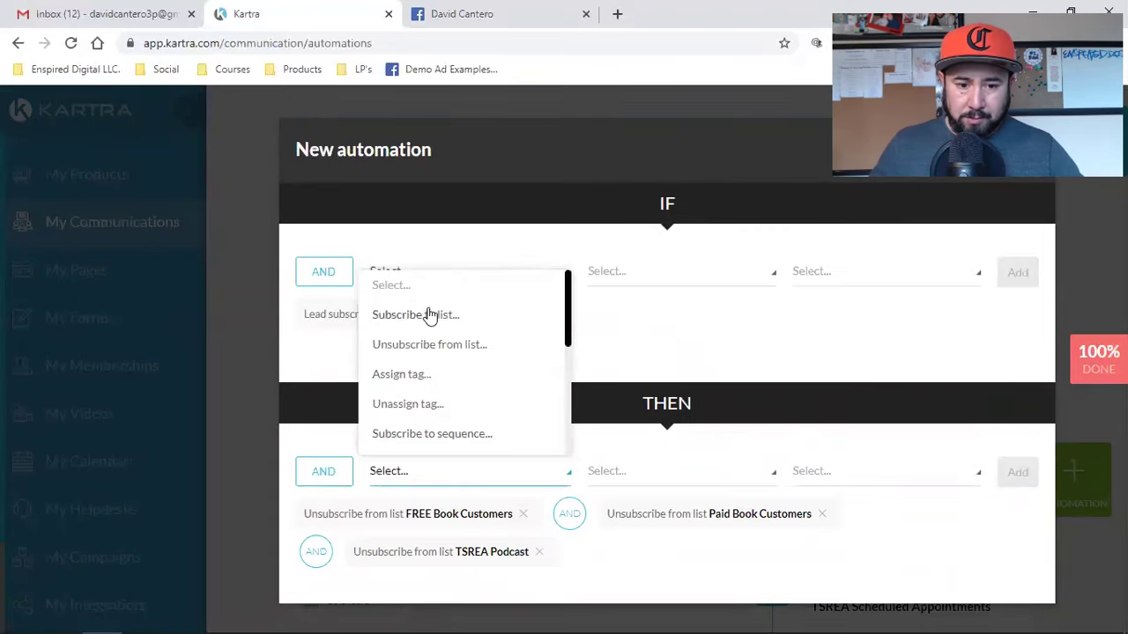
{"action": "left_click", "coordinate": [428, 315]}
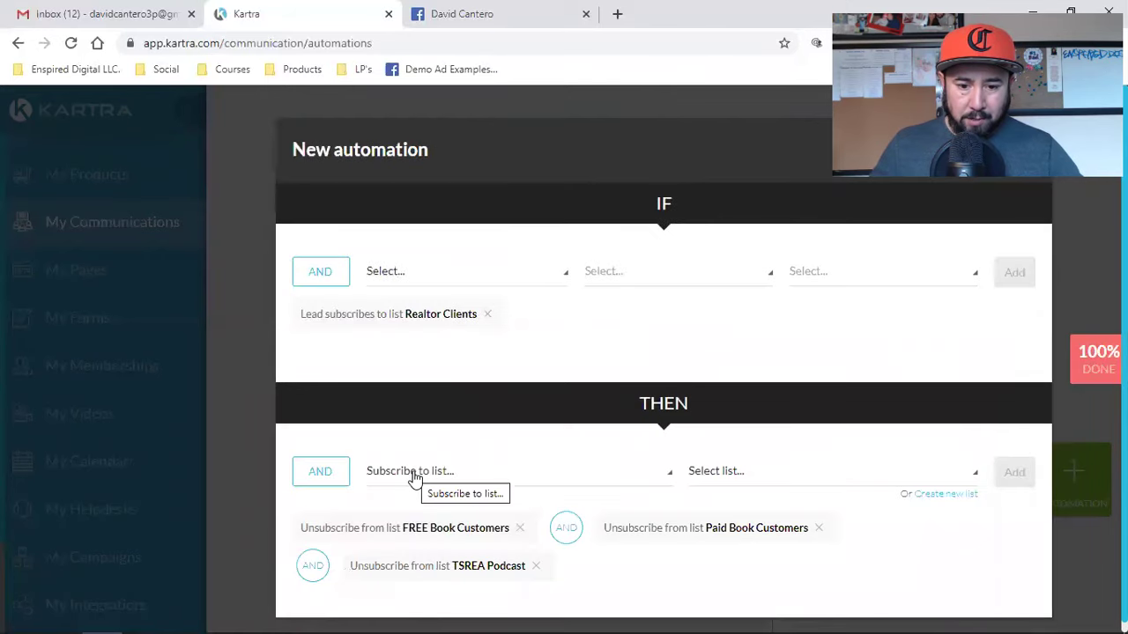
{"action": "left_click", "coordinate": [415, 473]}
{"action": "left_click", "coordinate": [422, 345]}
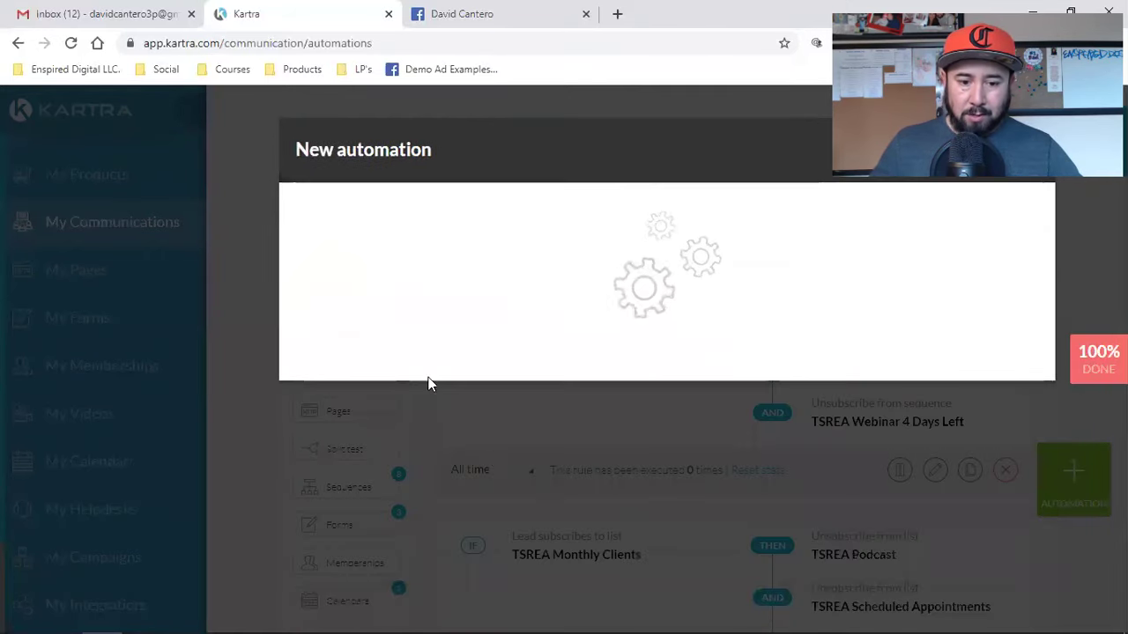
{"action": "left_click", "coordinate": [759, 476]}
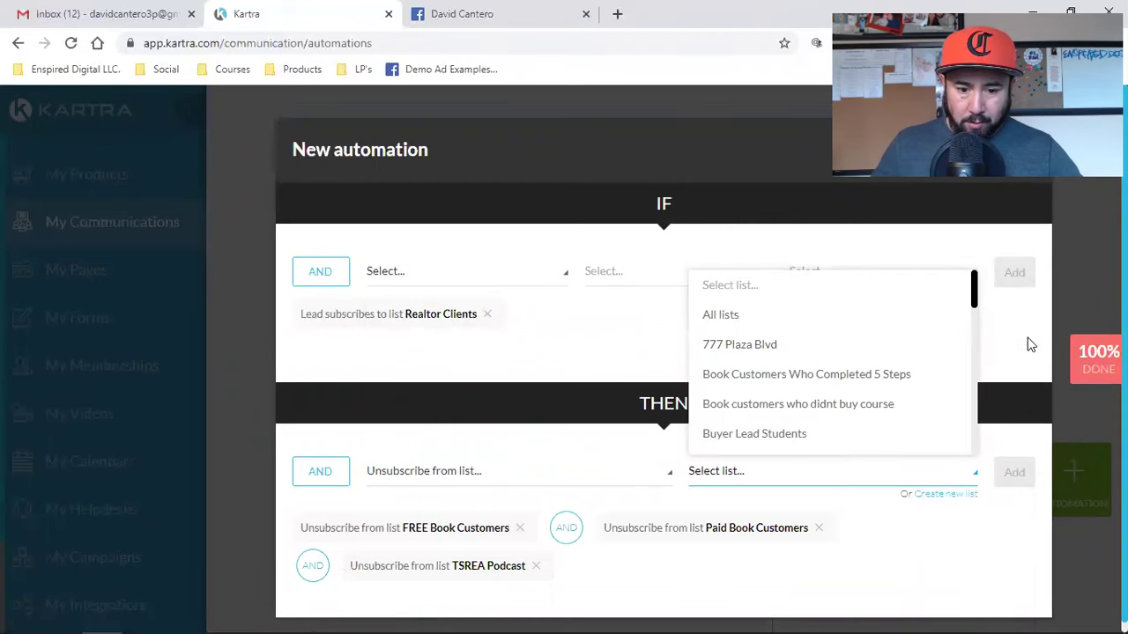
{"action": "scroll", "coordinate": [1005, 348], "scroll_direction": "down", "scroll_amount": 1}
{"action": "scroll", "coordinate": [976, 310], "scroll_direction": "down", "scroll_amount": 5}
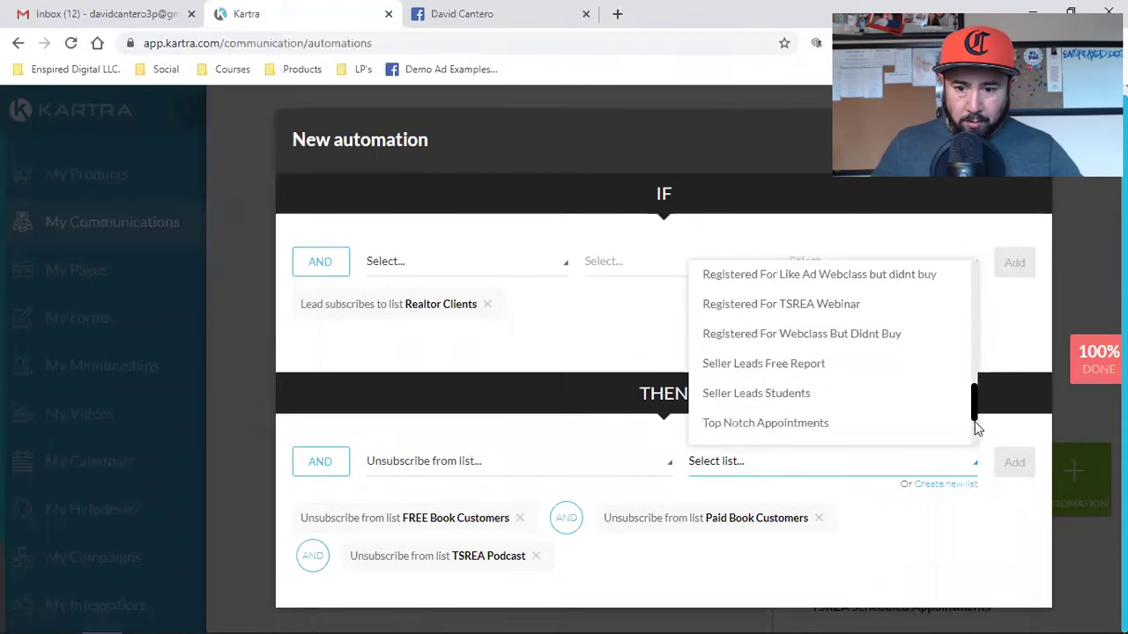
{"action": "left_click", "coordinate": [810, 437]}
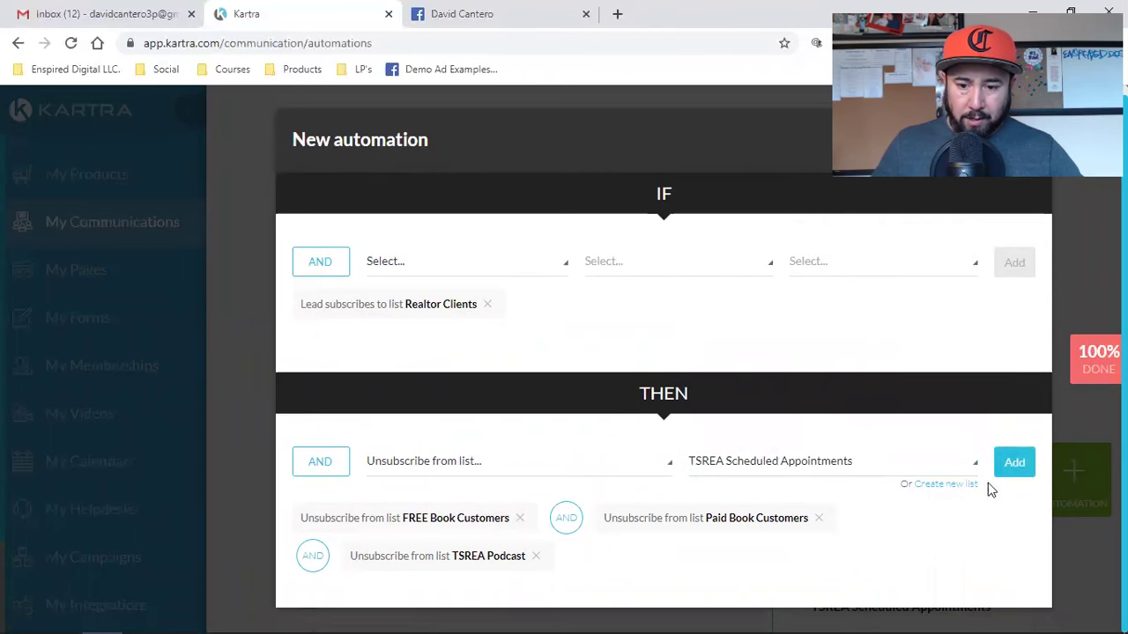
{"action": "left_click", "coordinate": [931, 482]}
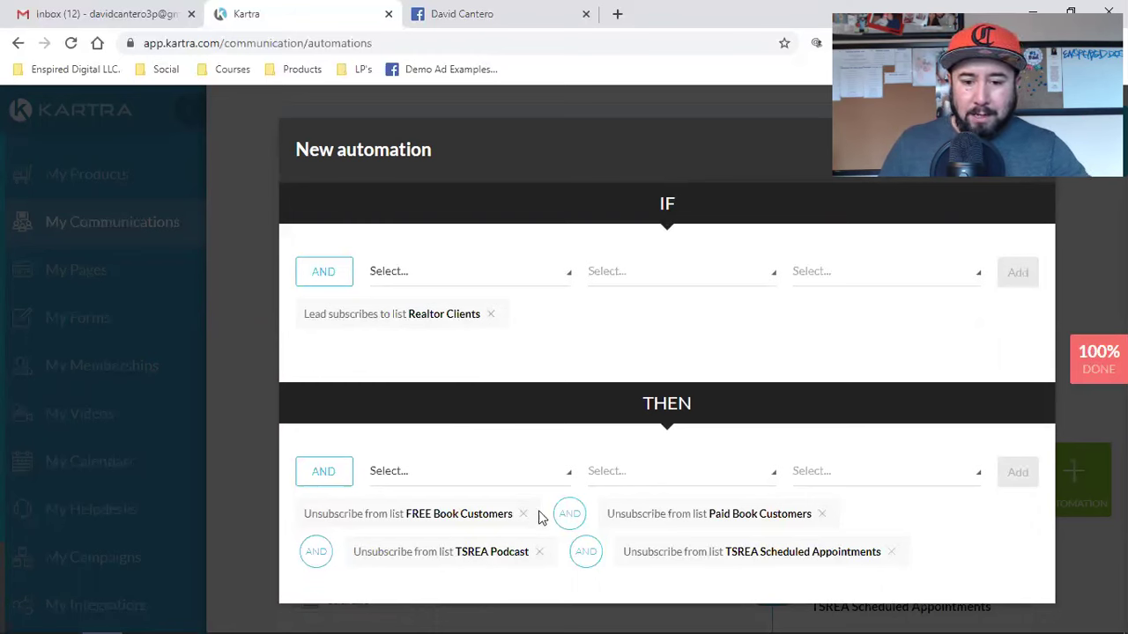
- Add a fifth unsubscribe action for the Book Customers Who Completed 5 Steps list
{"action": "left_click", "coordinate": [449, 470]}
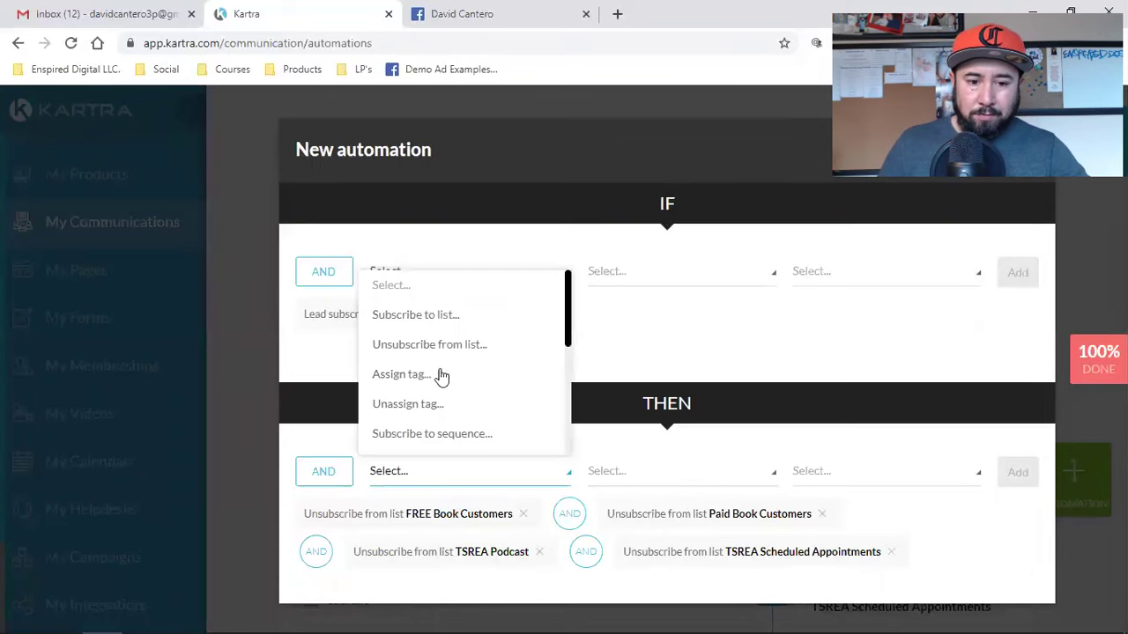
{"action": "left_click", "coordinate": [433, 344]}
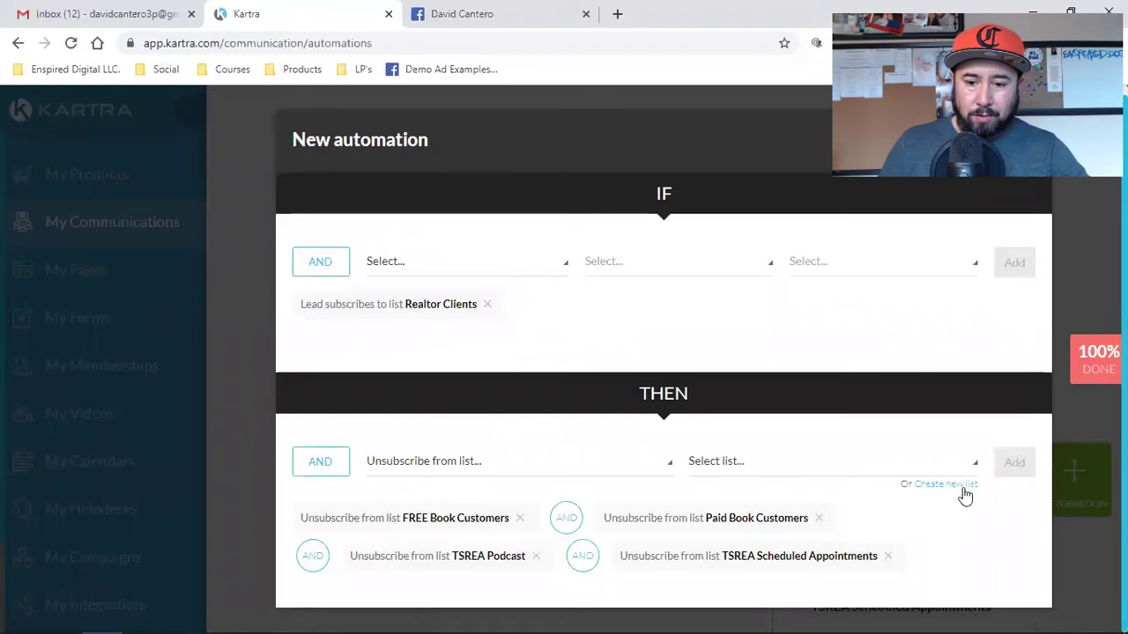
{"action": "left_click", "coordinate": [837, 477]}
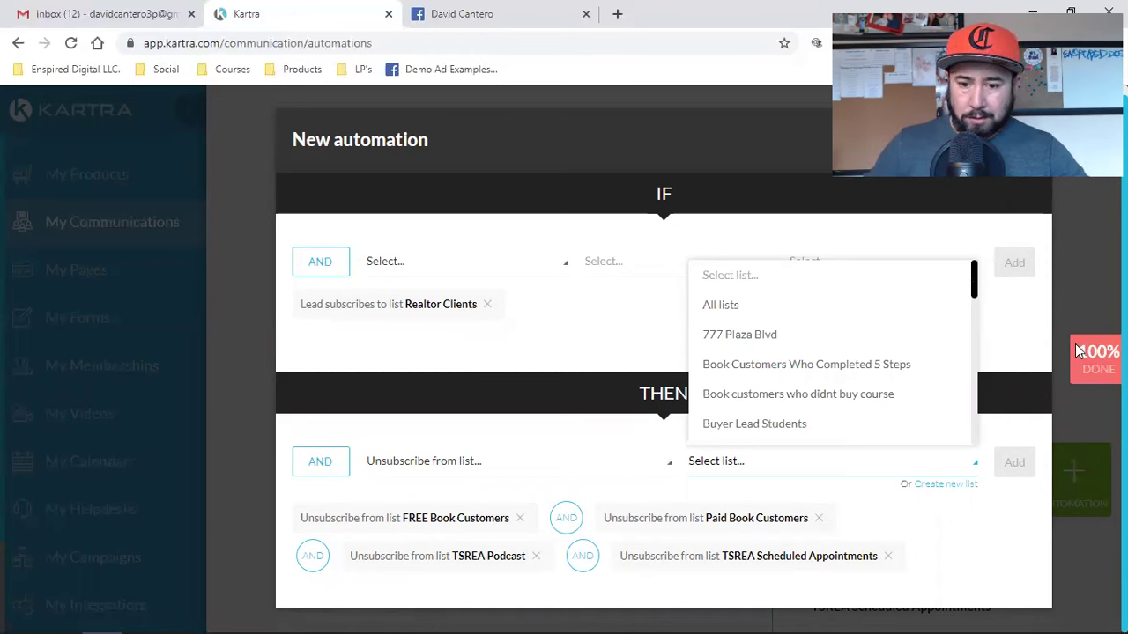
{"action": "left_click", "coordinate": [792, 374]}
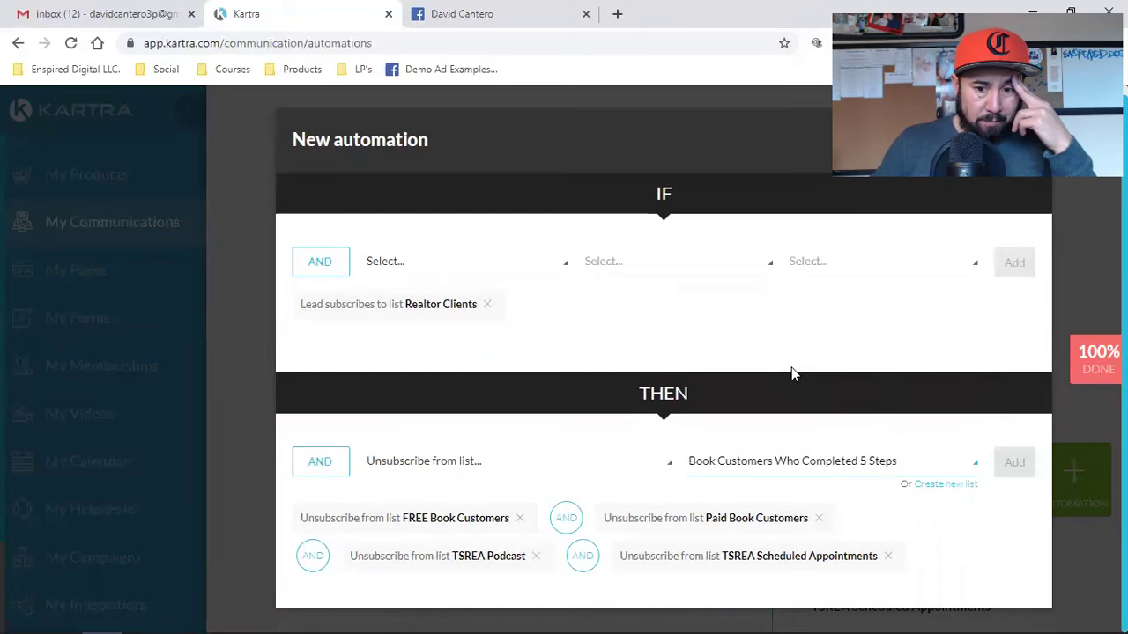
{"action": "left_click", "coordinate": [1010, 463]}
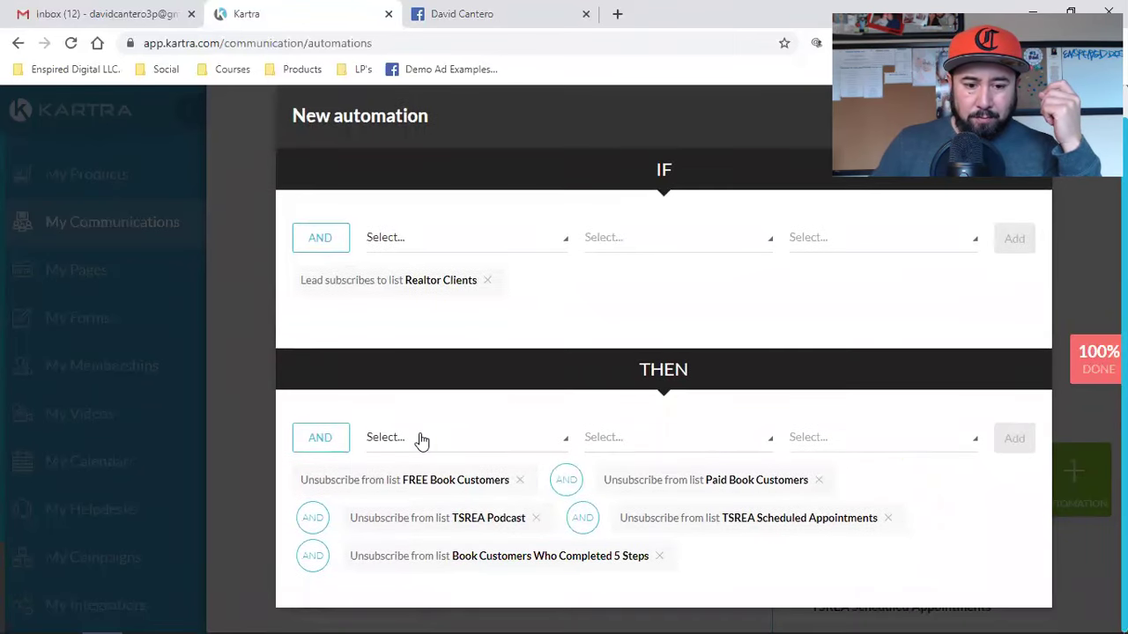
- Add a sixth unsubscribe action for the Registered For Like Ad Webclass list
{"action": "left_click", "coordinate": [419, 438]}
{"action": "left_click", "coordinate": [377, 313]}
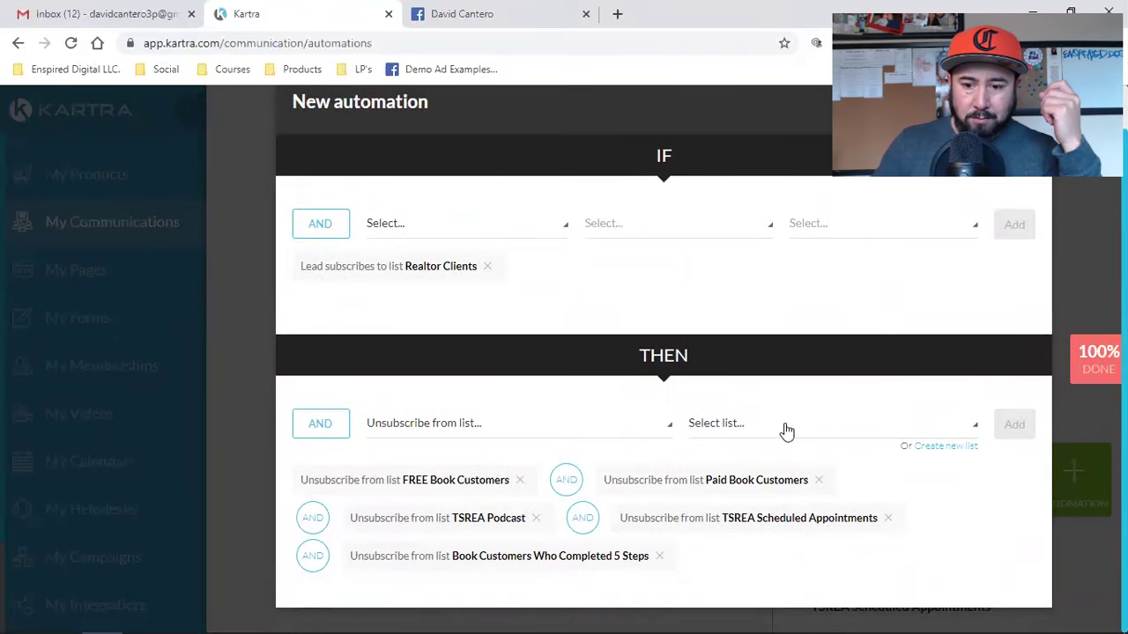
{"action": "left_click", "coordinate": [787, 430]}
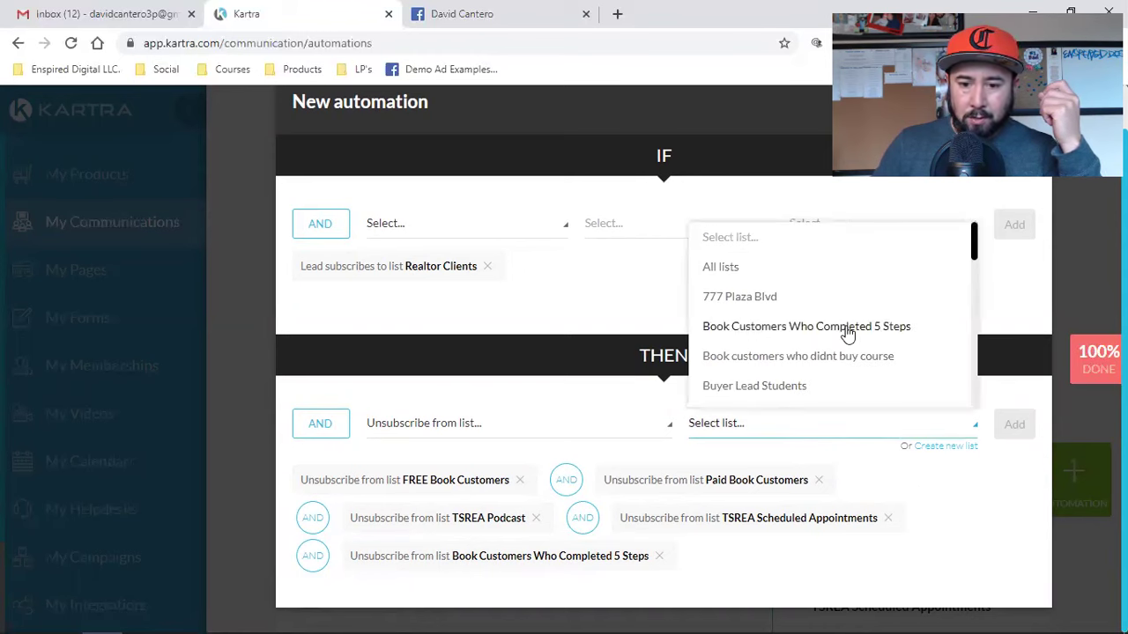
{"action": "scroll", "coordinate": [844, 333], "scroll_direction": "down", "scroll_amount": 2}
{"action": "left_click_drag", "start_coordinate": [974, 276], "coordinate": [974, 320]}
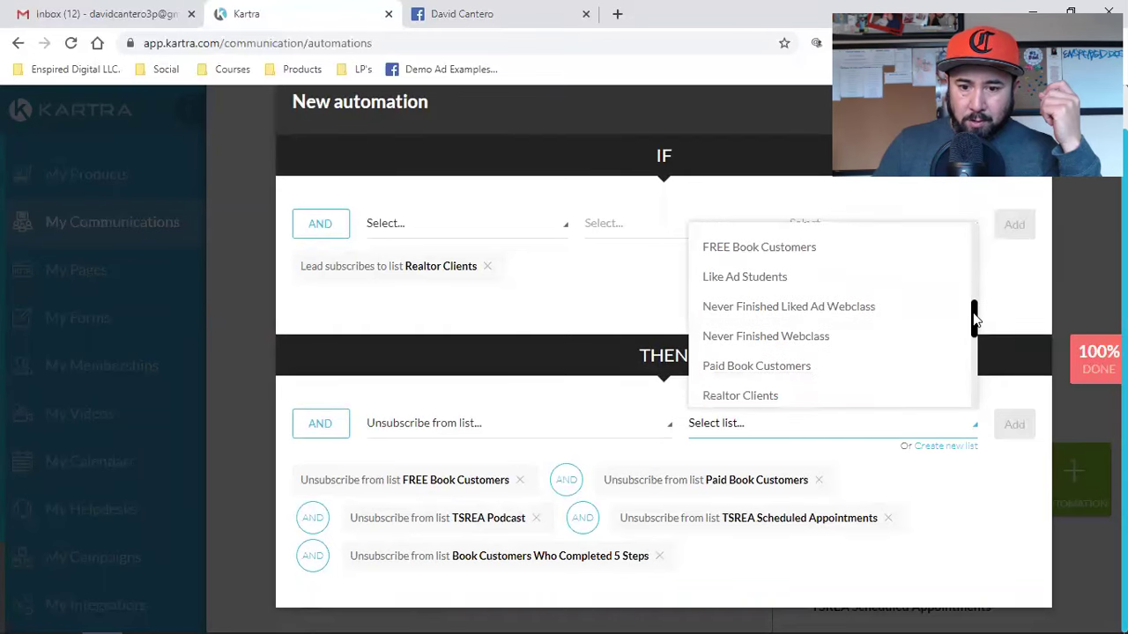
{"action": "left_click_drag", "start_coordinate": [974, 320], "coordinate": [974, 341]}
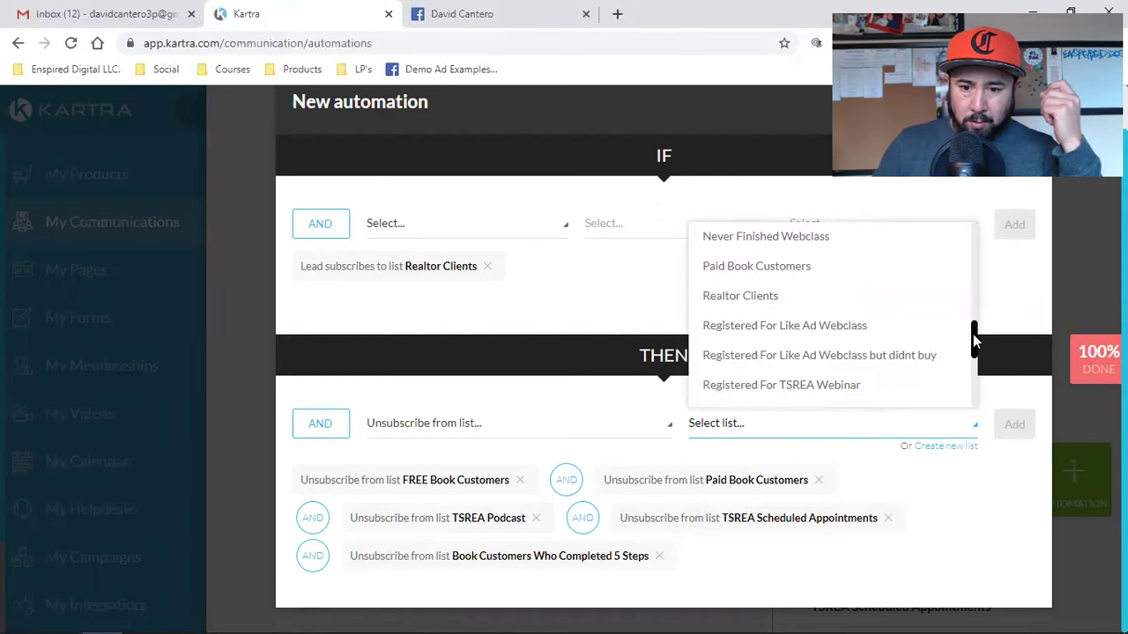
{"action": "left_click", "coordinate": [797, 327]}
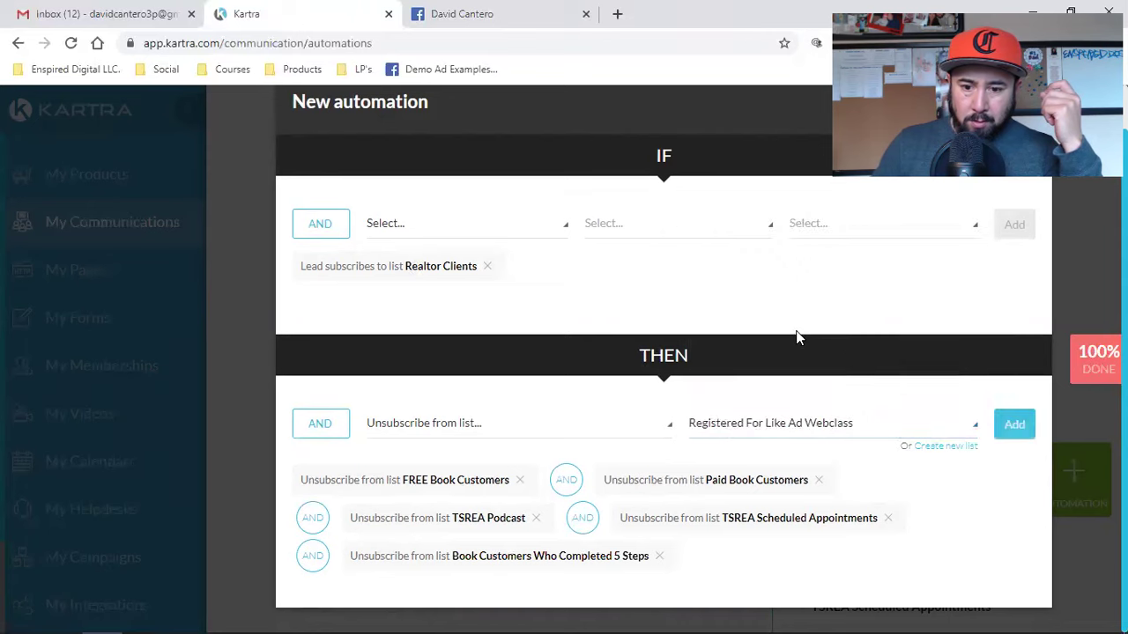
{"action": "left_click", "coordinate": [1014, 426]}
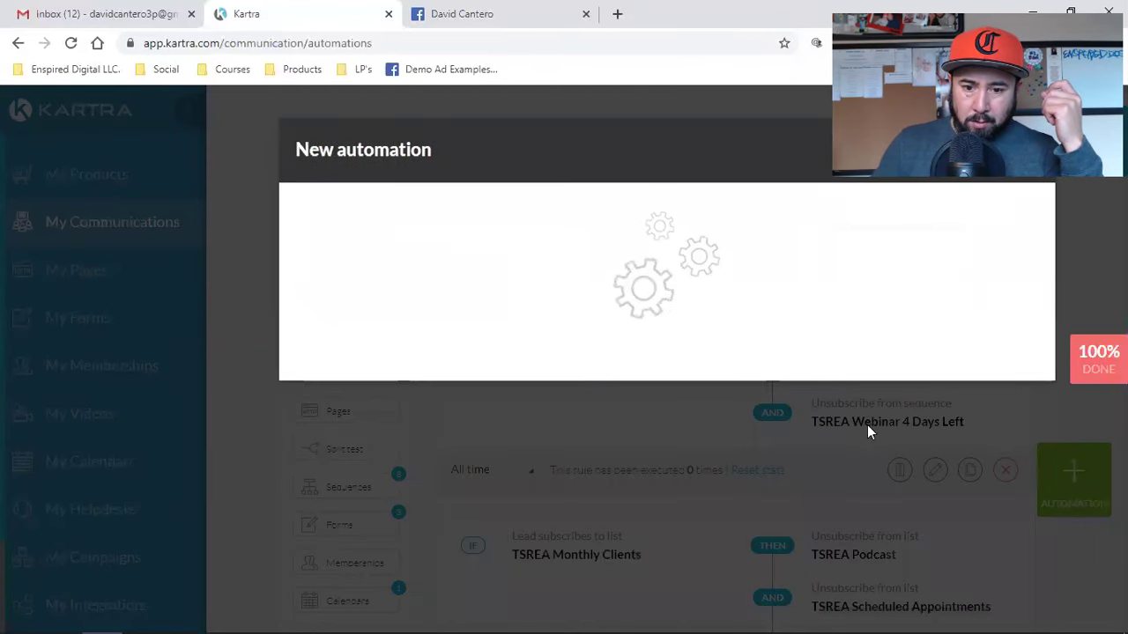
- Set a seventh unsubscribe action to 'Registered For Like Ad Webclass but didnt buy'
{"action": "scroll", "coordinate": [751, 418], "scroll_direction": "down", "scroll_amount": 1}
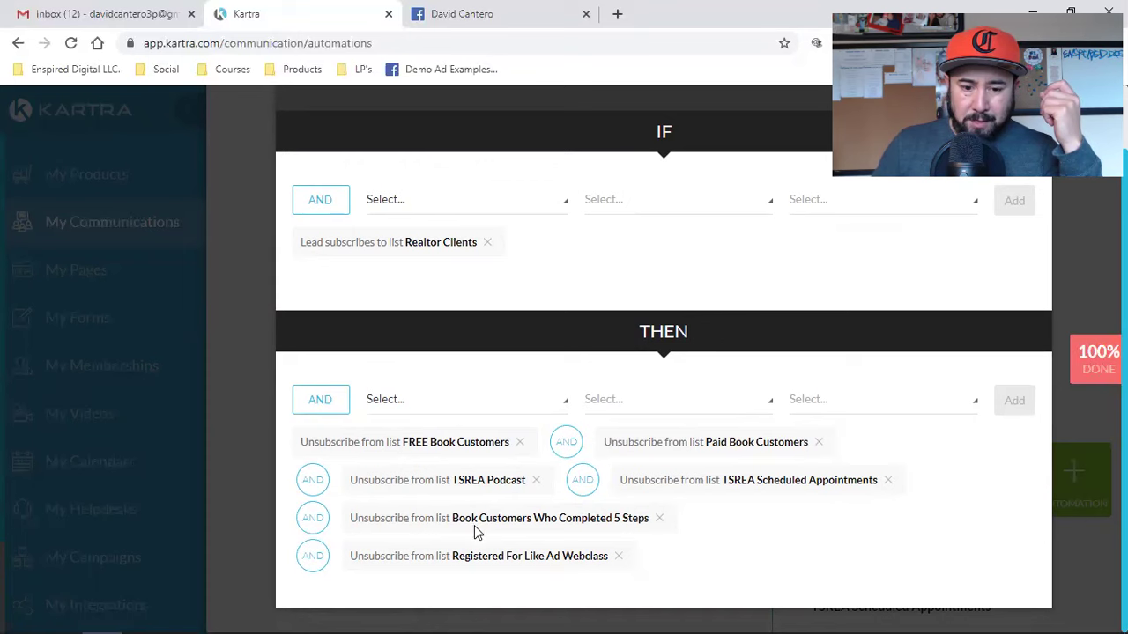
{"action": "left_click", "coordinate": [401, 405]}
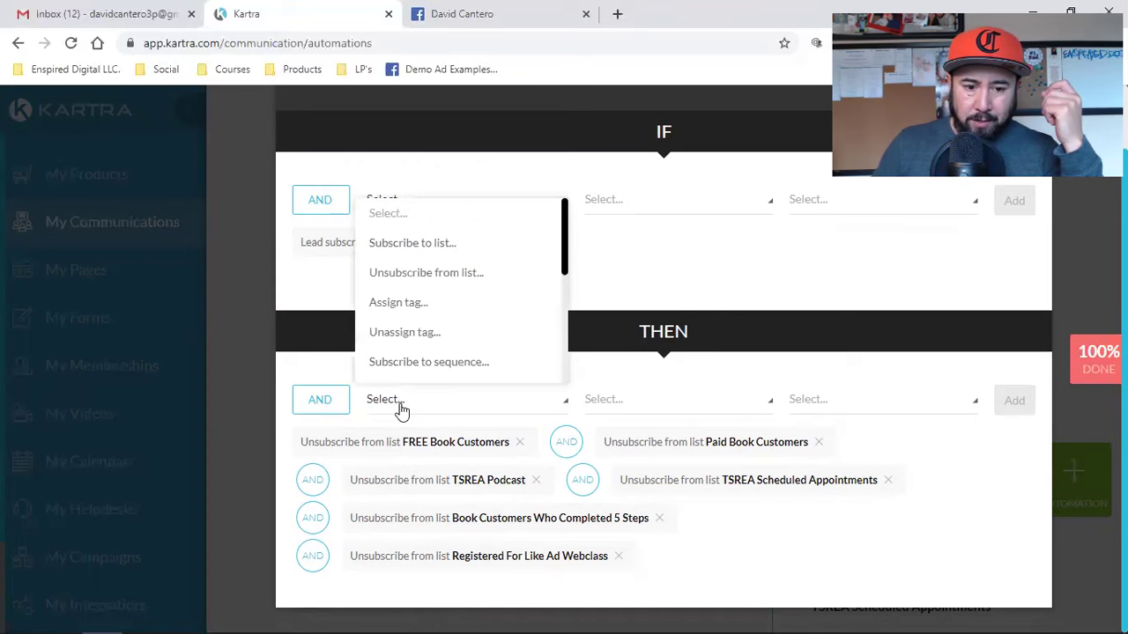
{"action": "left_click", "coordinate": [414, 273]}
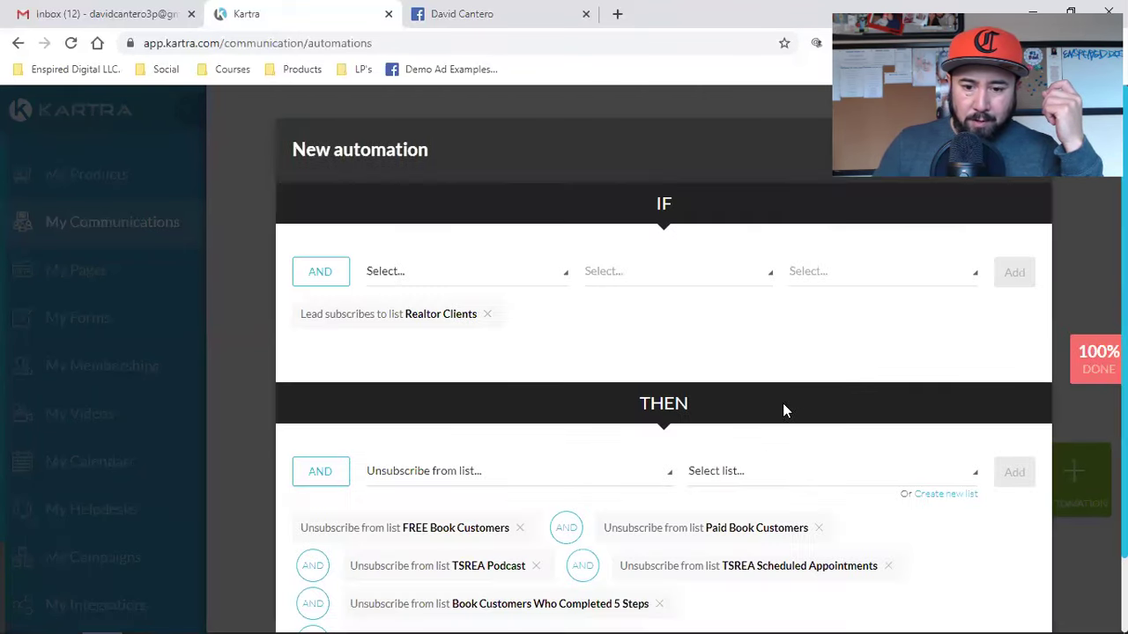
{"action": "scroll", "coordinate": [969, 407], "scroll_direction": "down", "scroll_amount": 1}
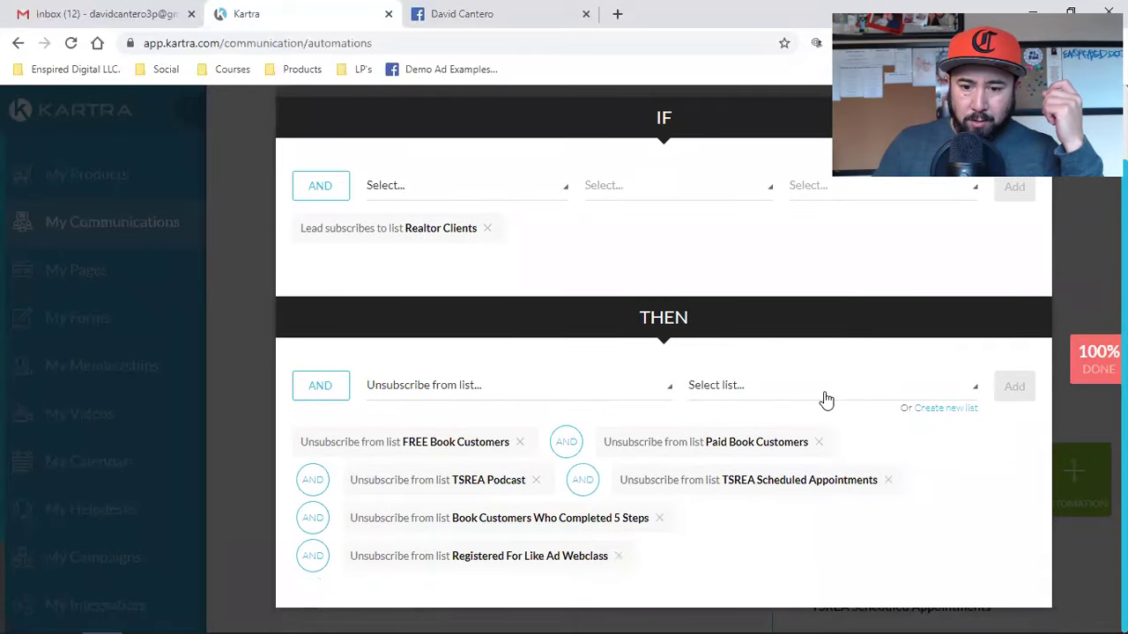
{"action": "left_click", "coordinate": [767, 388]}
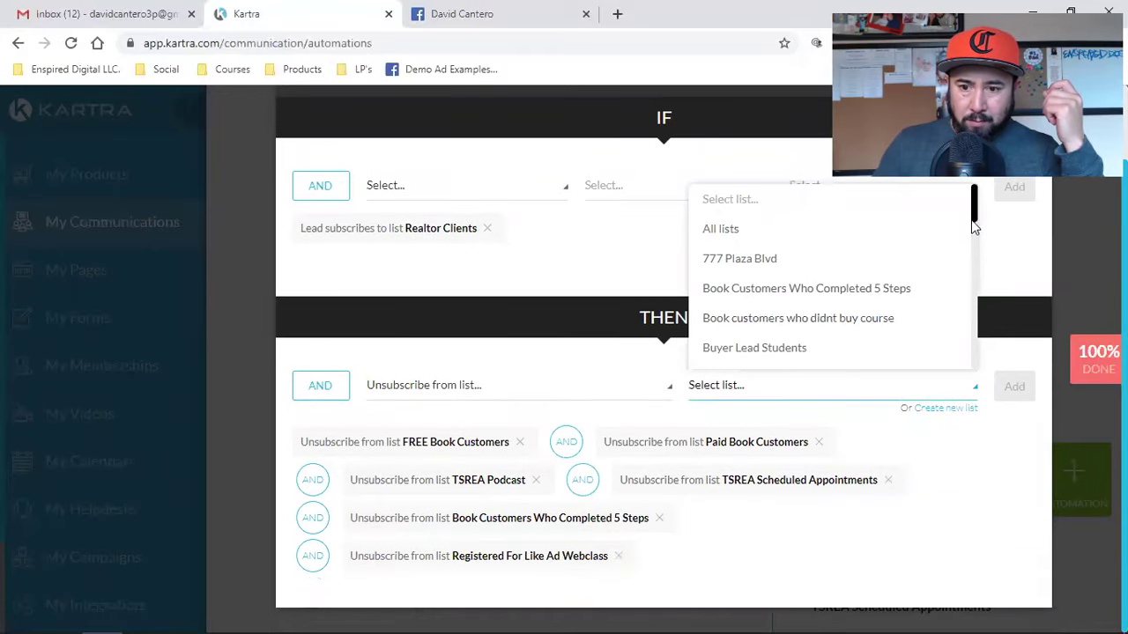
{"action": "left_click_drag", "start_coordinate": [974, 220], "coordinate": [973, 296]}
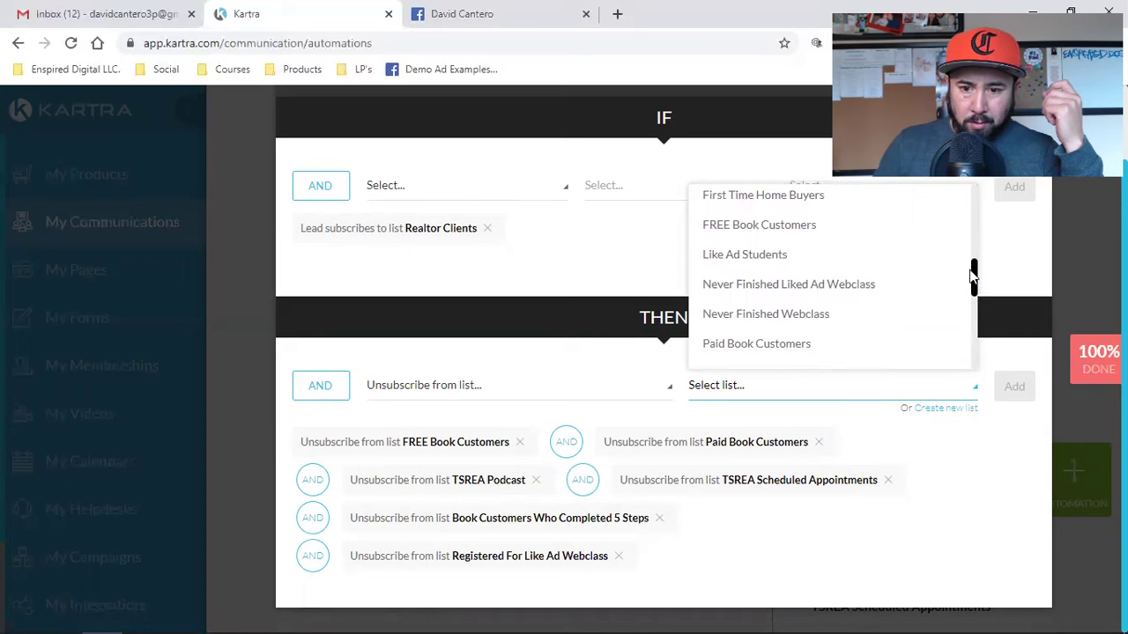
{"action": "left_click_drag", "start_coordinate": [976, 280], "coordinate": [975, 312]}
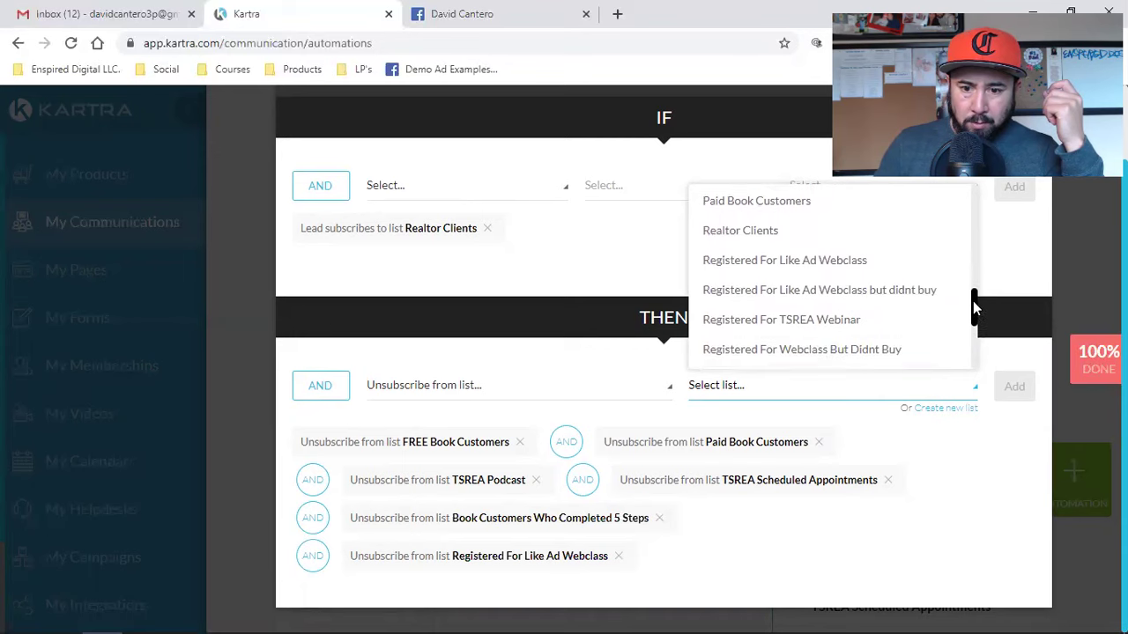
{"action": "left_click", "coordinate": [827, 285]}
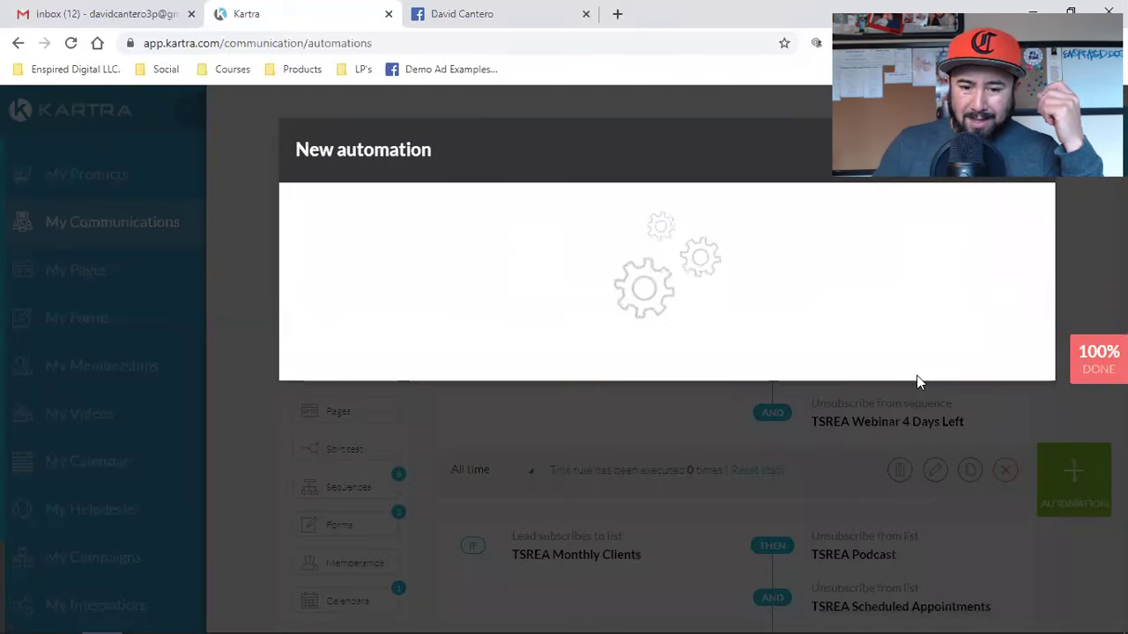
- Save the Realtor Clients automation
{"action": "scroll", "coordinate": [861, 431], "scroll_direction": "down", "scroll_amount": 2}
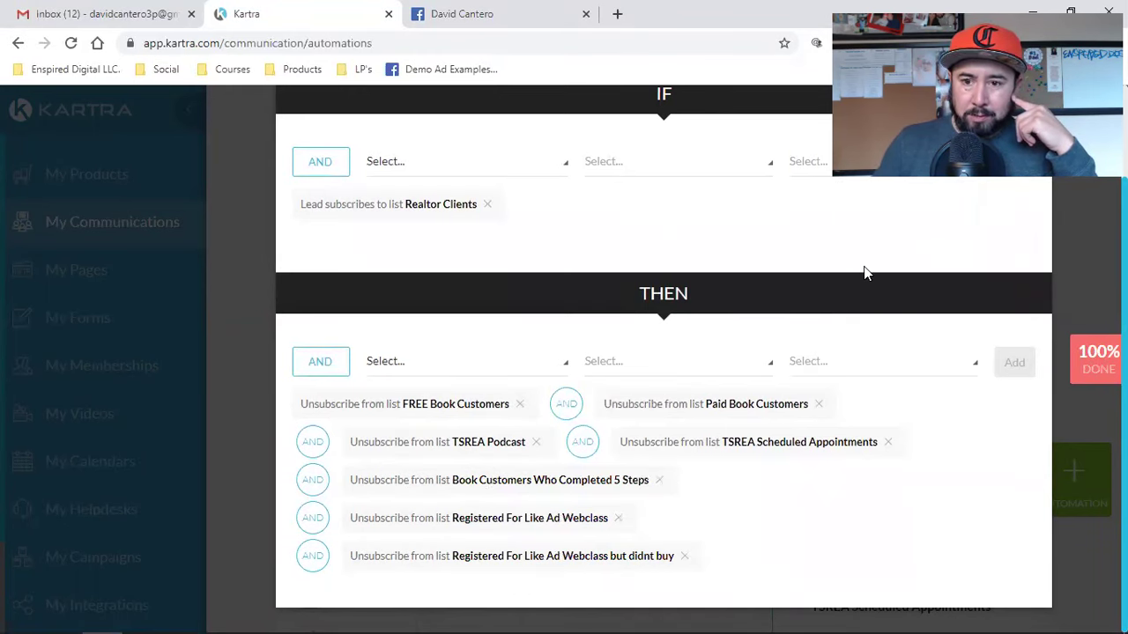
{"action": "scroll", "coordinate": [917, 291], "scroll_direction": "up", "scroll_amount": 2}
{"action": "left_click", "coordinate": [1008, 154]}
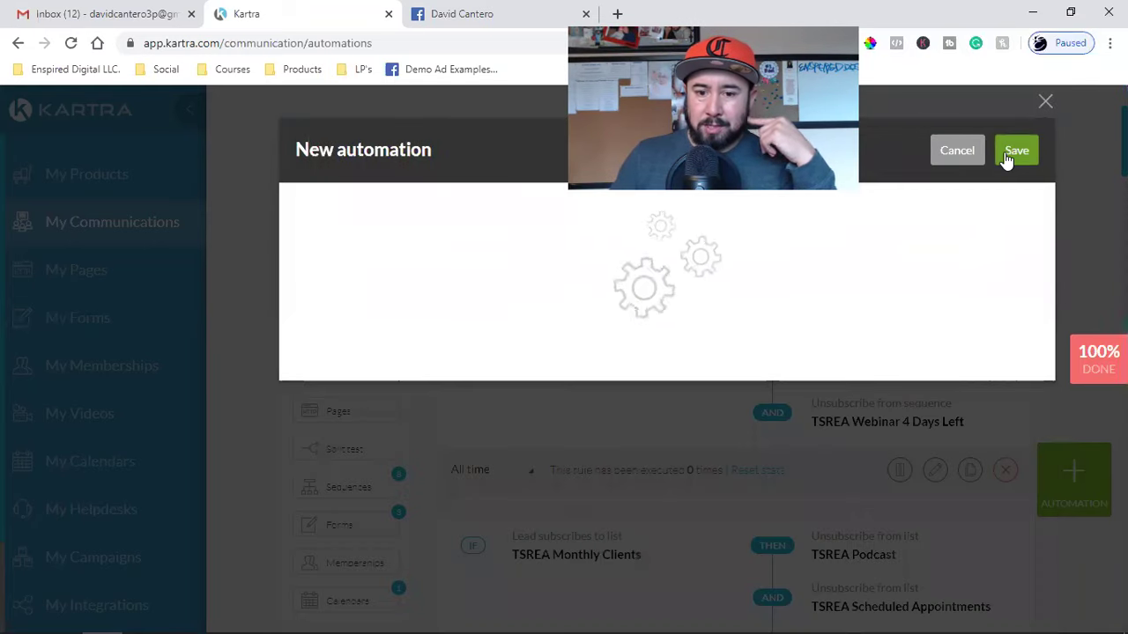
- Cancel out of the New automation dialog back to the Automations list
{"action": "left_click", "coordinate": [957, 155]}
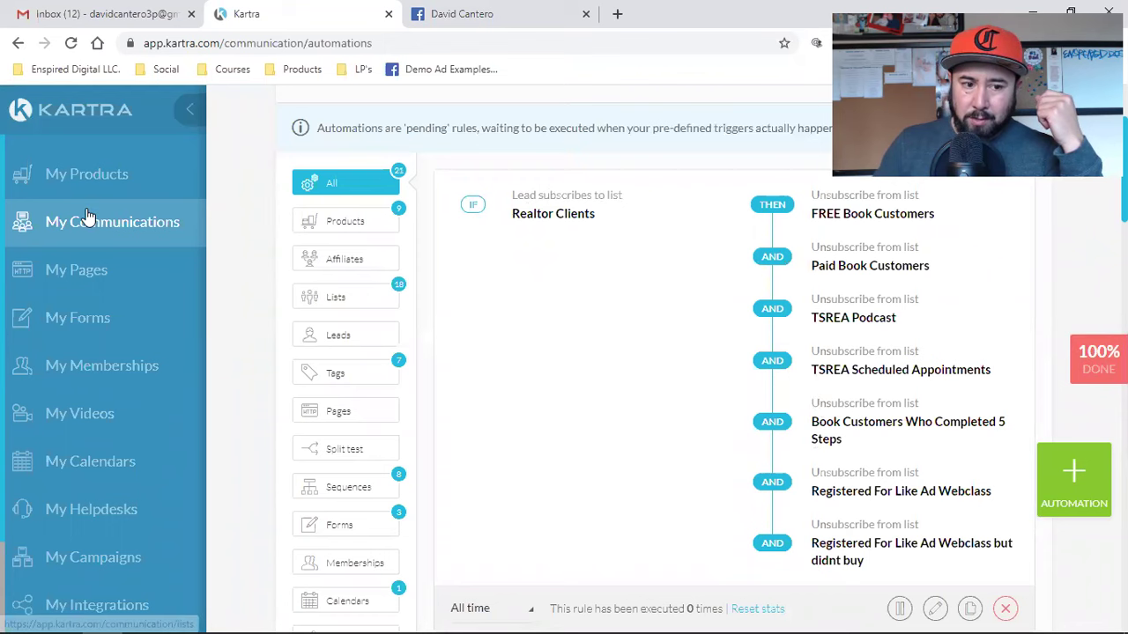
{"action": "scroll", "coordinate": [456, 323], "scroll_direction": "up", "scroll_amount": 2}
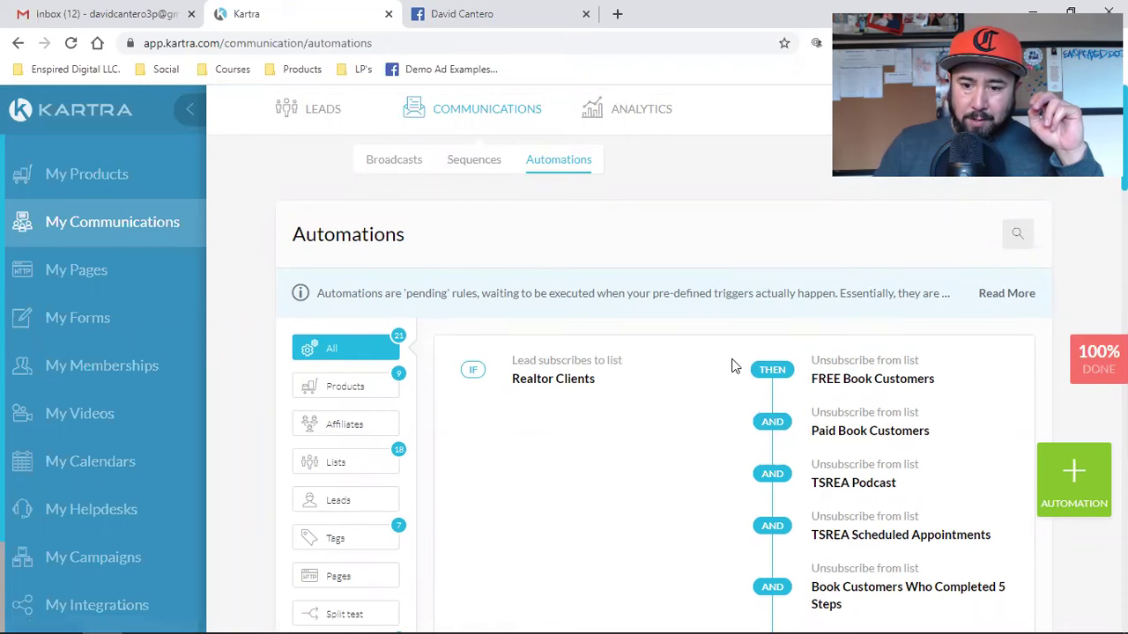
{"action": "scroll", "coordinate": [734, 357], "scroll_direction": "down", "scroll_amount": 2}
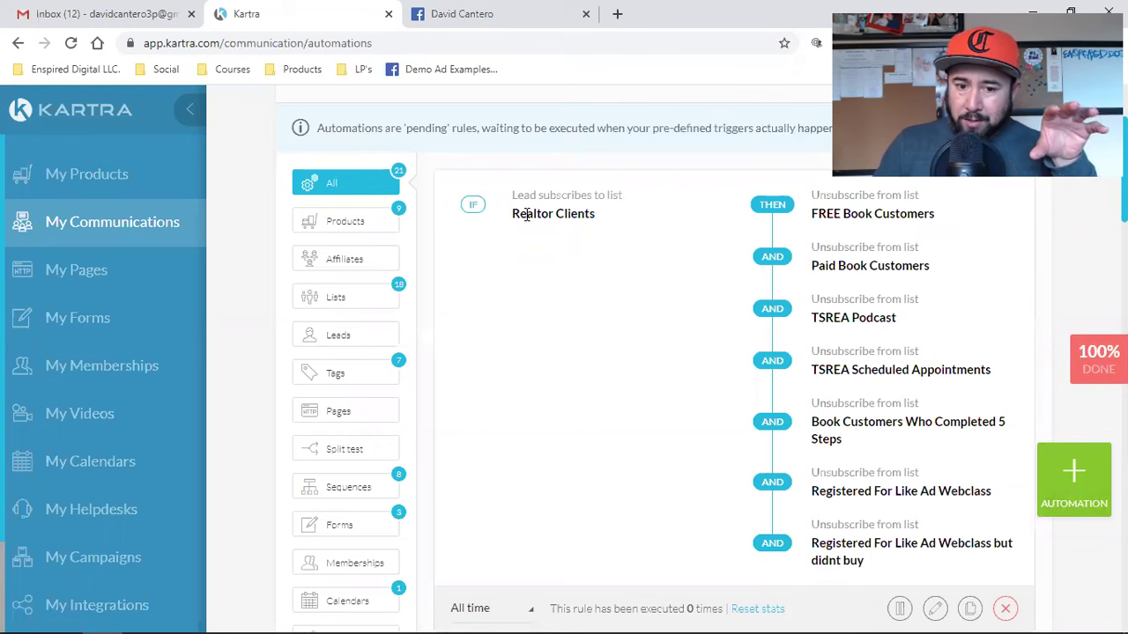
- Review the Realtor Clients and TSREA Monthly Clients rules and their unsubscribe actions
{"action": "left_click_drag", "start_coordinate": [526, 214], "coordinate": [564, 215]}
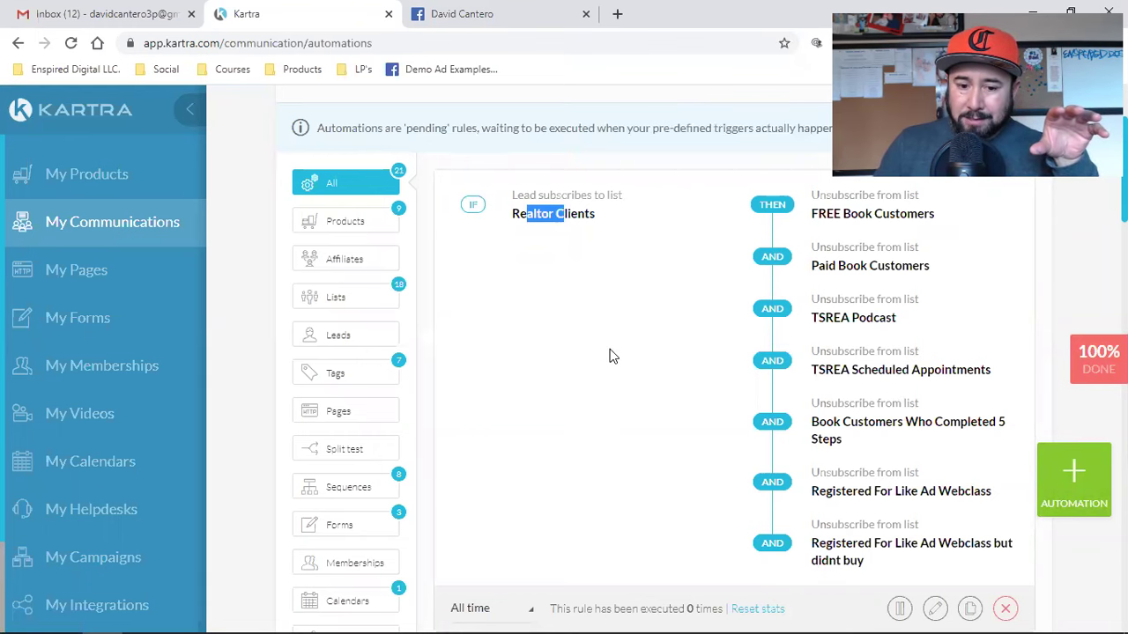
{"action": "scroll", "coordinate": [612, 356], "scroll_direction": "down", "scroll_amount": 6}
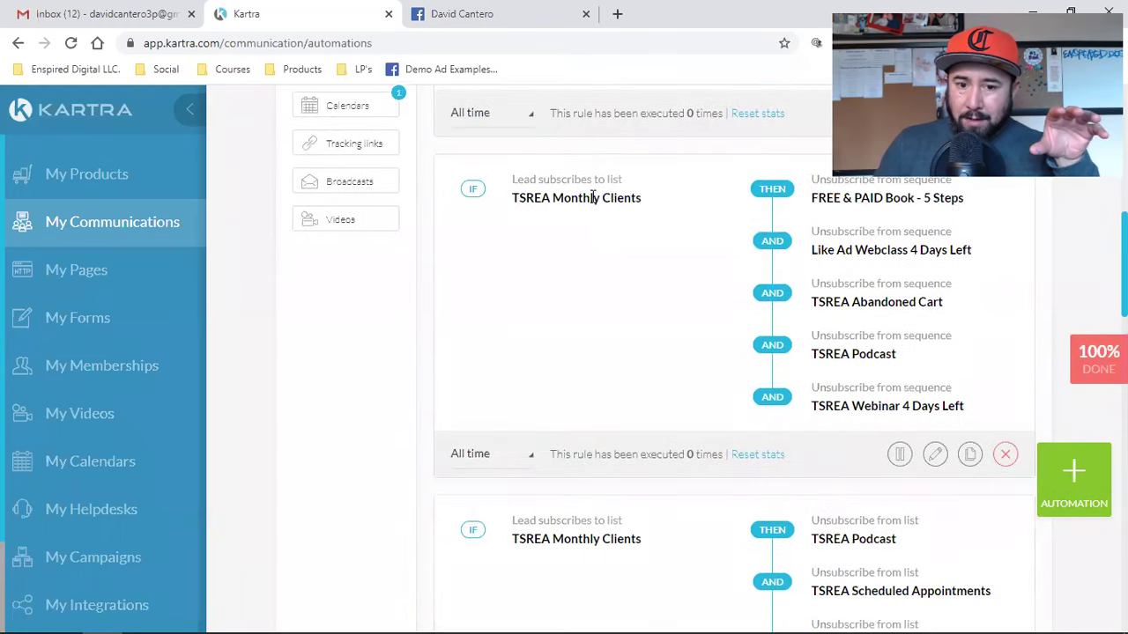
{"action": "triple_click", "coordinate": [592, 197]}
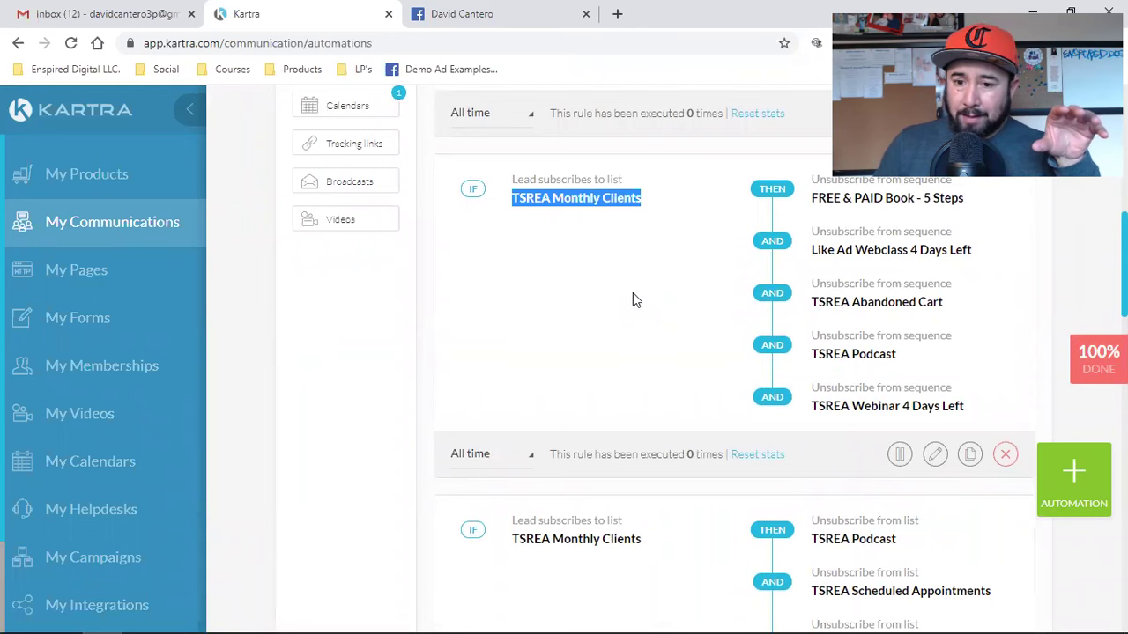
{"action": "scroll", "coordinate": [671, 458], "scroll_direction": "down", "scroll_amount": 10}
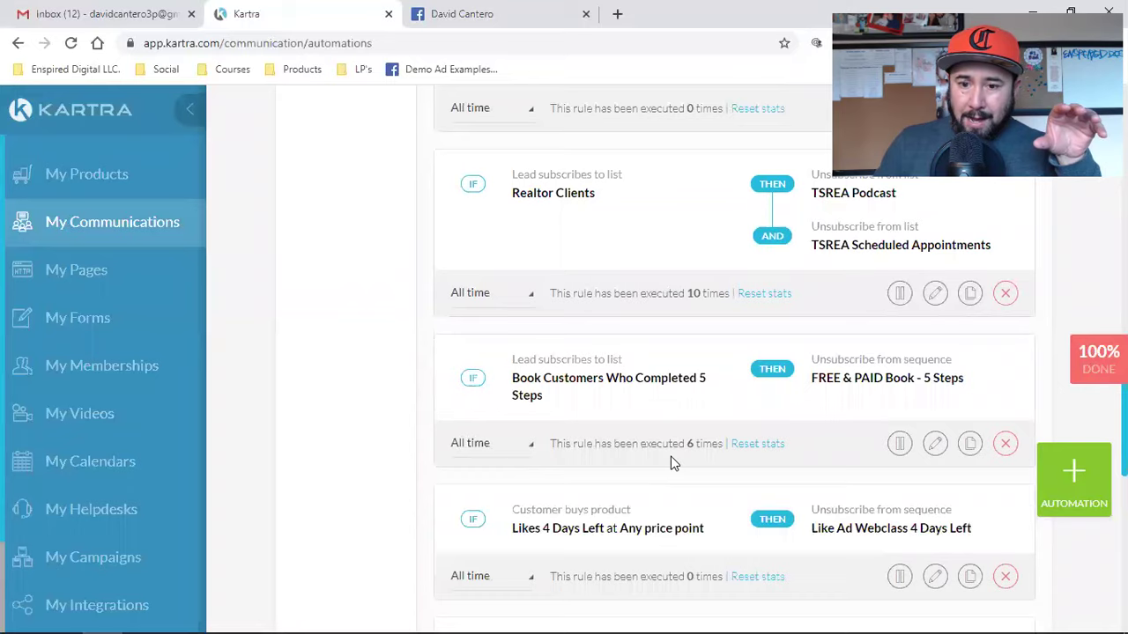
{"action": "scroll", "coordinate": [672, 463], "scroll_direction": "down", "scroll_amount": 2}
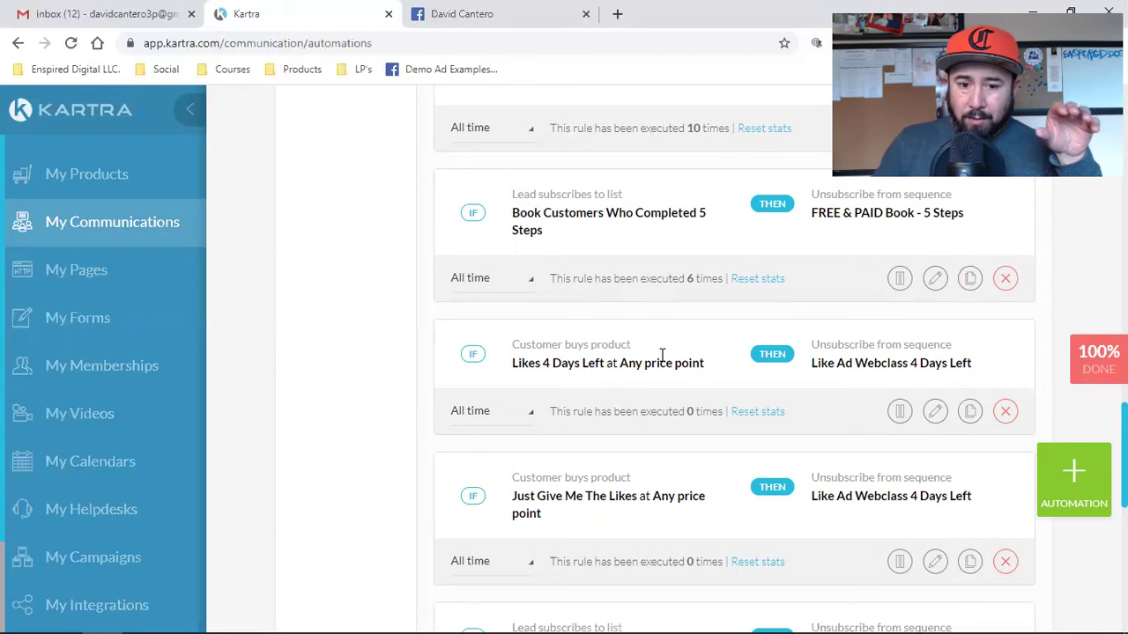
{"action": "scroll", "coordinate": [663, 357], "scroll_direction": "down", "scroll_amount": 5}
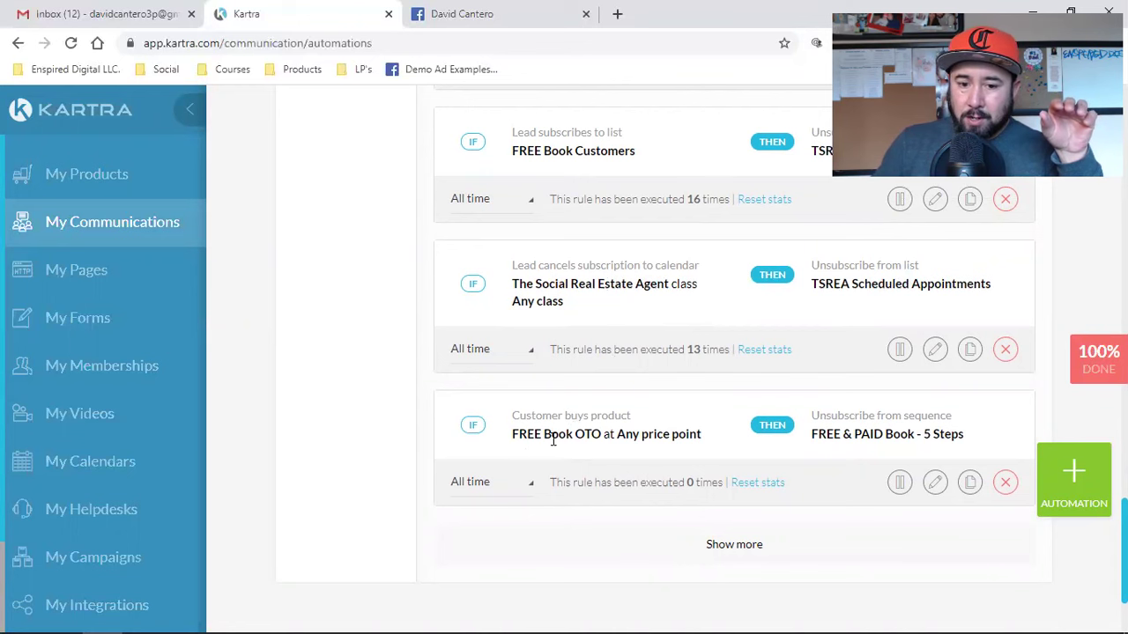
{"action": "scroll", "coordinate": [559, 444], "scroll_direction": "down", "scroll_amount": 10}
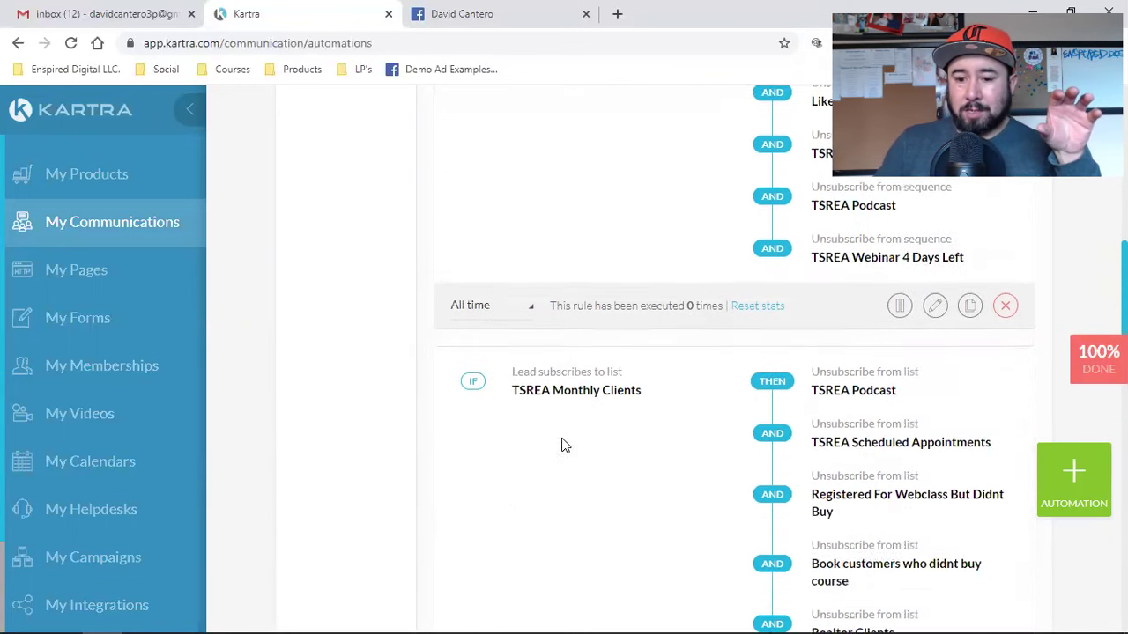
{"action": "scroll", "coordinate": [565, 445], "scroll_direction": "up", "scroll_amount": 15}
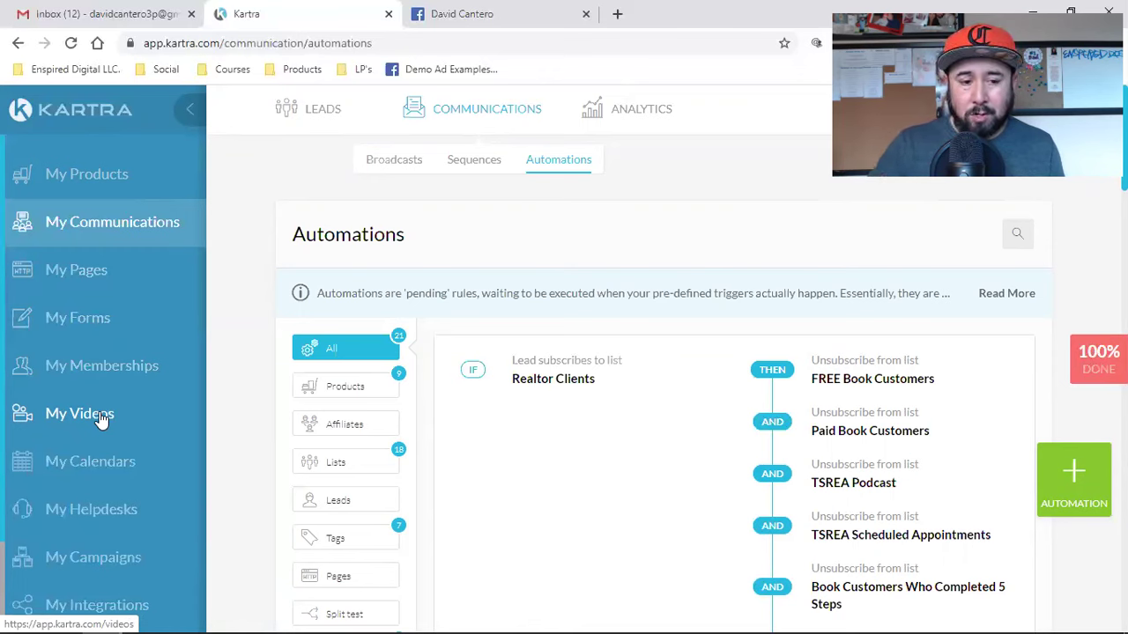
- Go to My Campaigns from the left sidebar
{"action": "scroll", "coordinate": [102, 420], "scroll_direction": "down", "scroll_amount": 1}
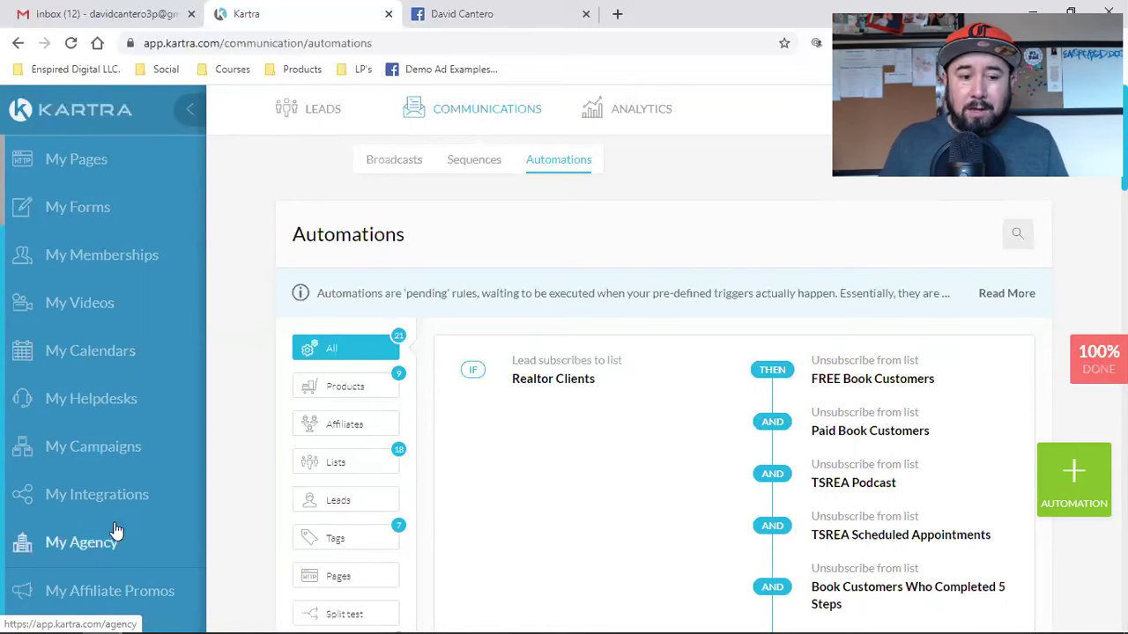
{"action": "left_click", "coordinate": [85, 460]}
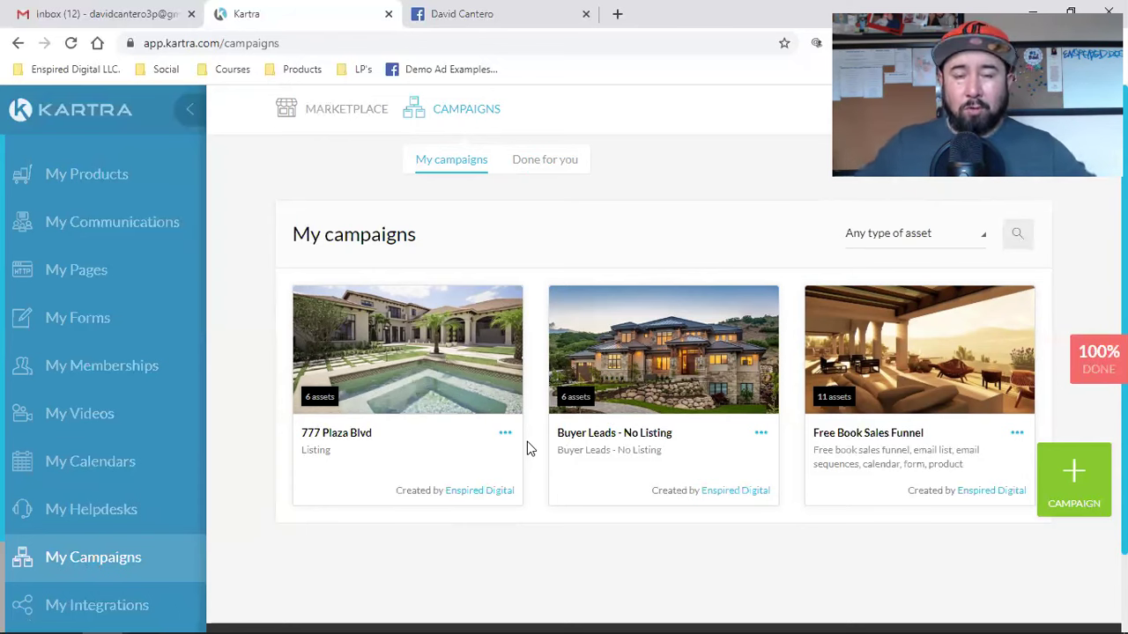
- Scroll through the My campaigns cards: 777 Plaza Blvd, Buyer Leads - No Listing, Free Book Sales Funnel
{"action": "scroll", "coordinate": [121, 453], "scroll_direction": "down", "scroll_amount": 3}
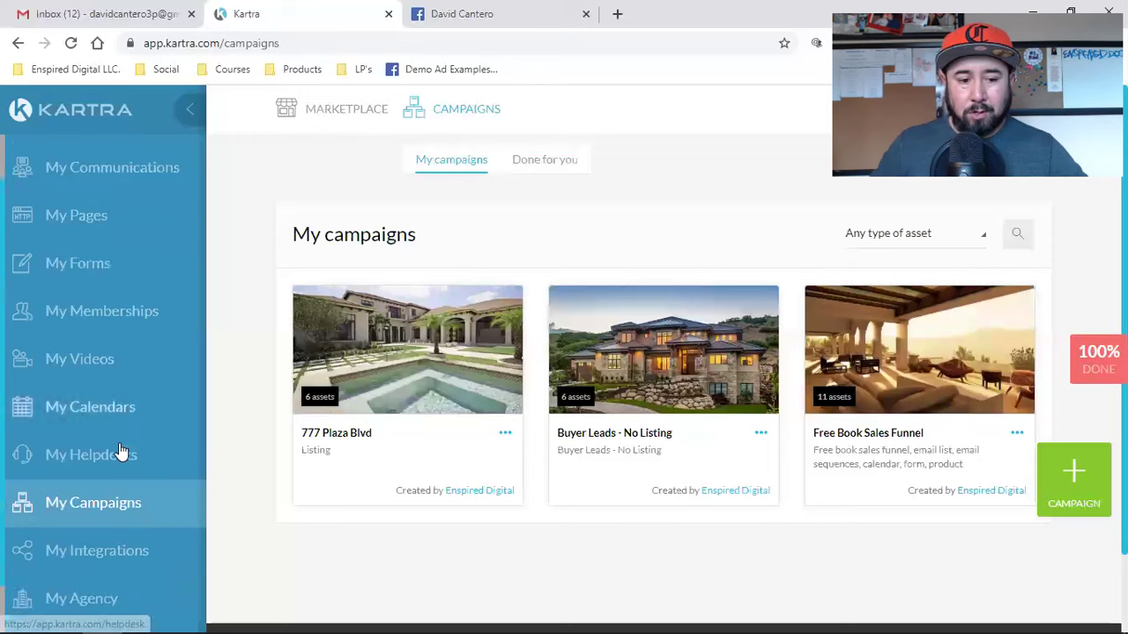